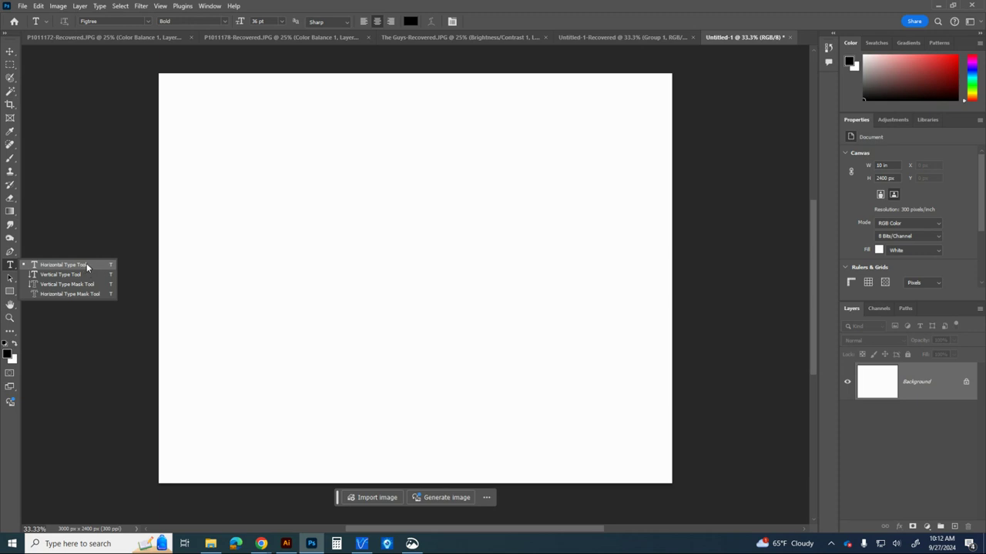
# Place a horizontal "Lorem Ipsum" text line on the canvas, scale it to about 95 pt and centre it horizontally in the upper half
pyautogui.click(87, 265)
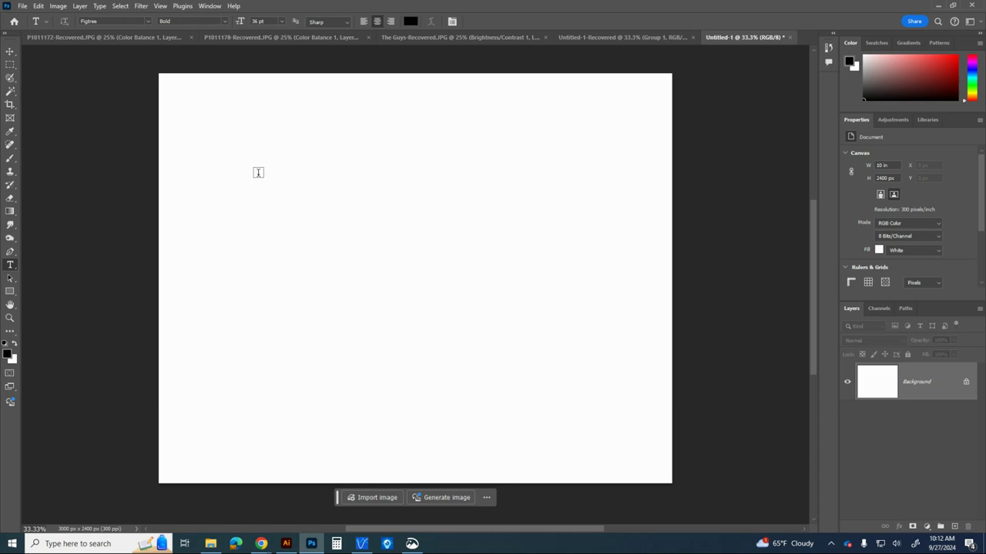
pyautogui.click(240, 154)
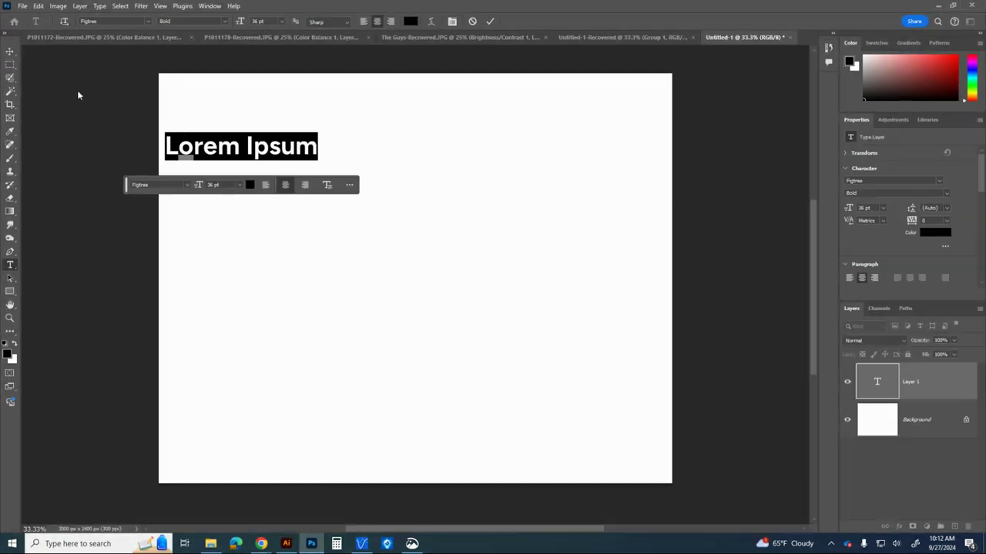
pyautogui.click(10, 50)
pyautogui.moveTo(314, 158); pyautogui.dragTo(552, 246)
pyautogui.moveTo(415, 187); pyautogui.dragTo(462, 215)
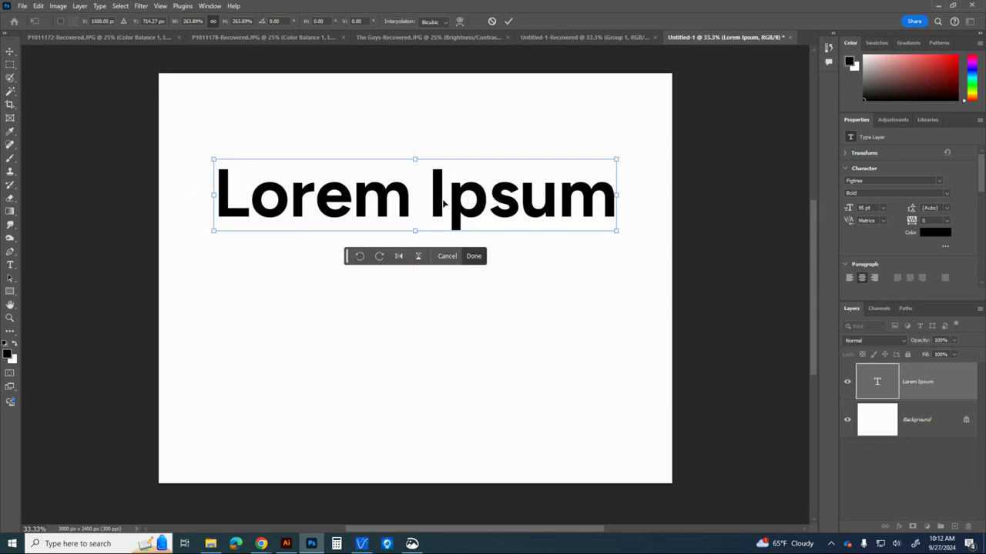
pyautogui.press('Return')
# Move the "Lorem Ipsum" text line up near the top edge of the canvas
pyautogui.doubleClick(438, 198)
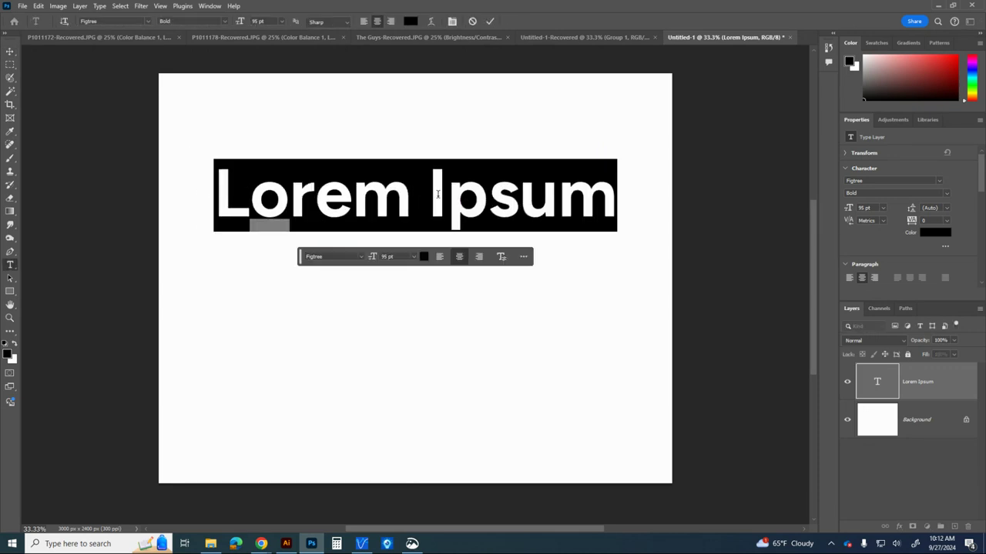
pyautogui.tripleClick(437, 194)
pyautogui.click(491, 22)
pyautogui.press('v')
pyautogui.moveTo(459, 218); pyautogui.dragTo(440, 159)
# Try a large placeholder paragraph text box below the heading, and delete it
pyautogui.click(10, 265)
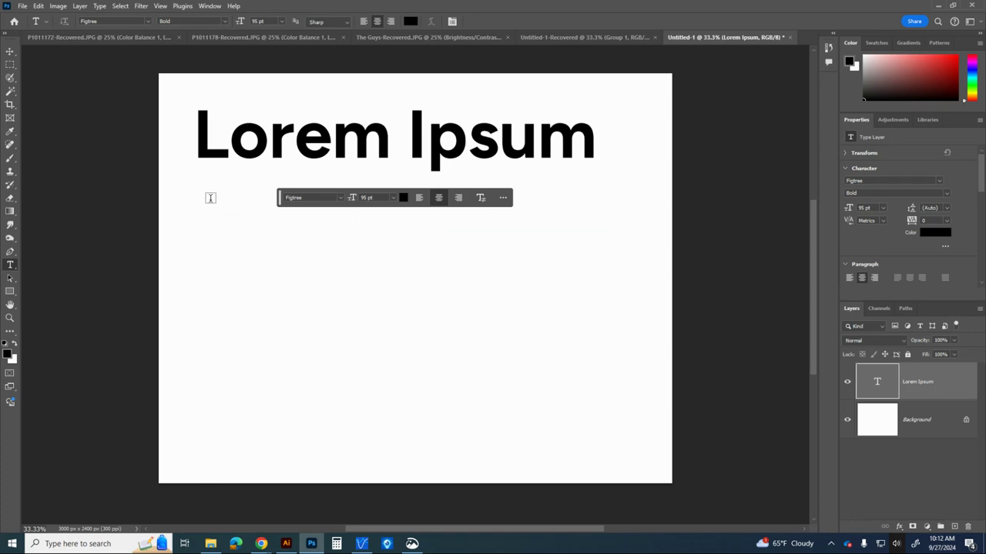
pyautogui.moveTo(211, 200); pyautogui.dragTo(639, 426)
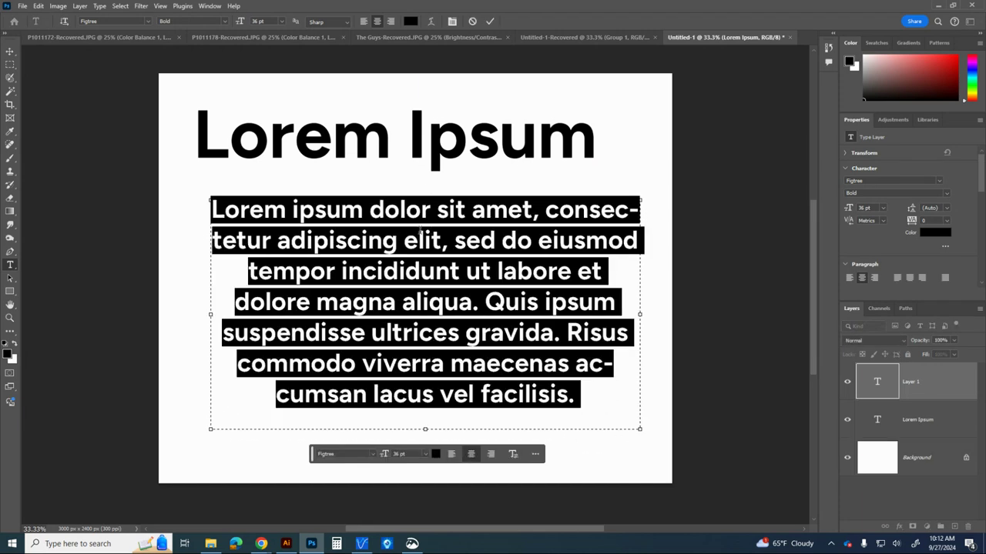
pyautogui.click(10, 51)
pyautogui.press('Delete')
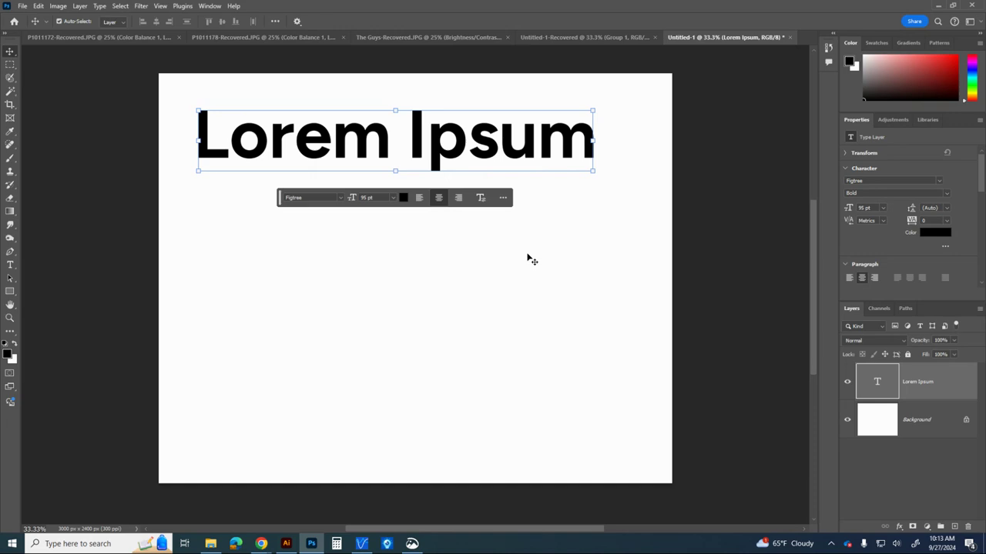
# Move the heading down to the horizontal centre of the canvas and replace its wording with "Text Effects"
pyautogui.moveTo(464, 154); pyautogui.dragTo(487, 258)
pyautogui.doubleClick(486, 255)
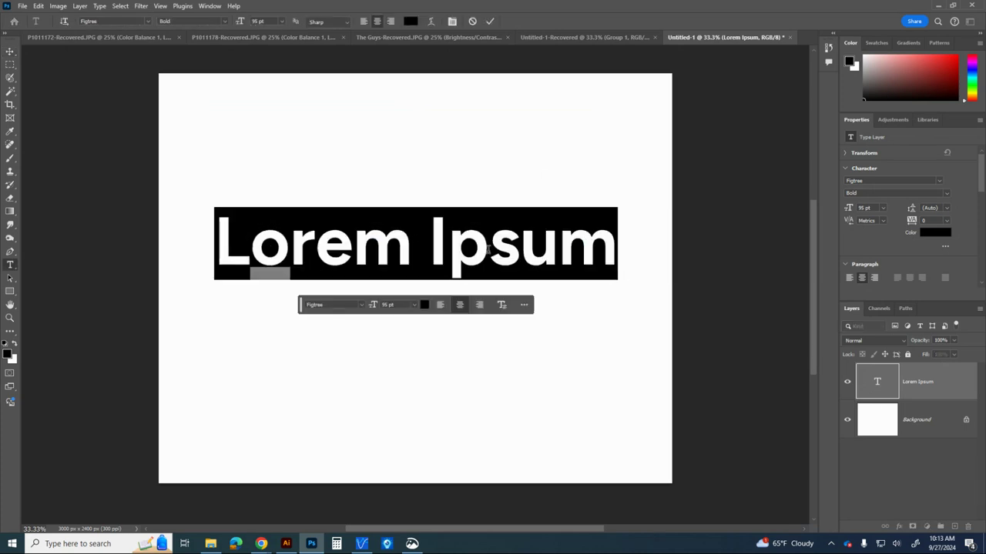
pyautogui.write('Text ')
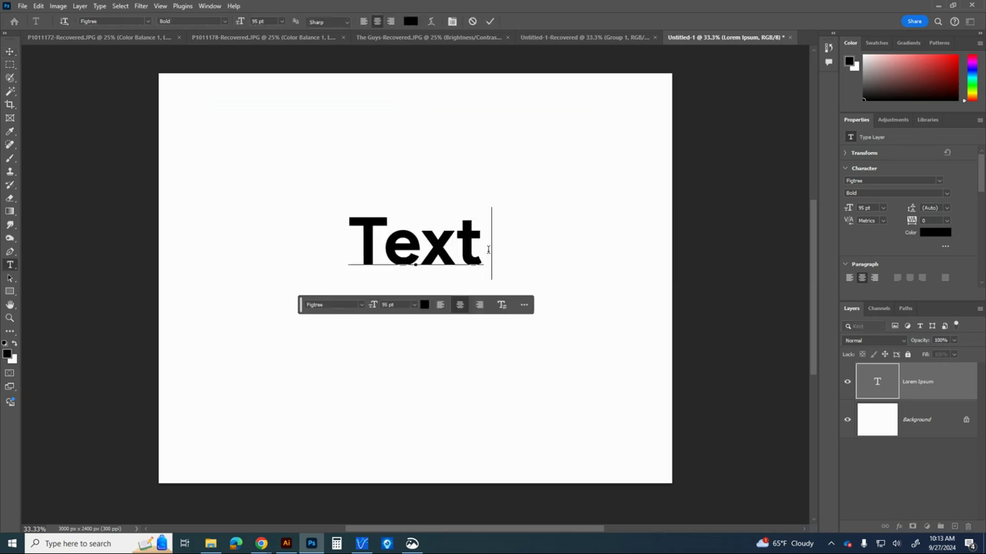
pyautogui.write('Effects')
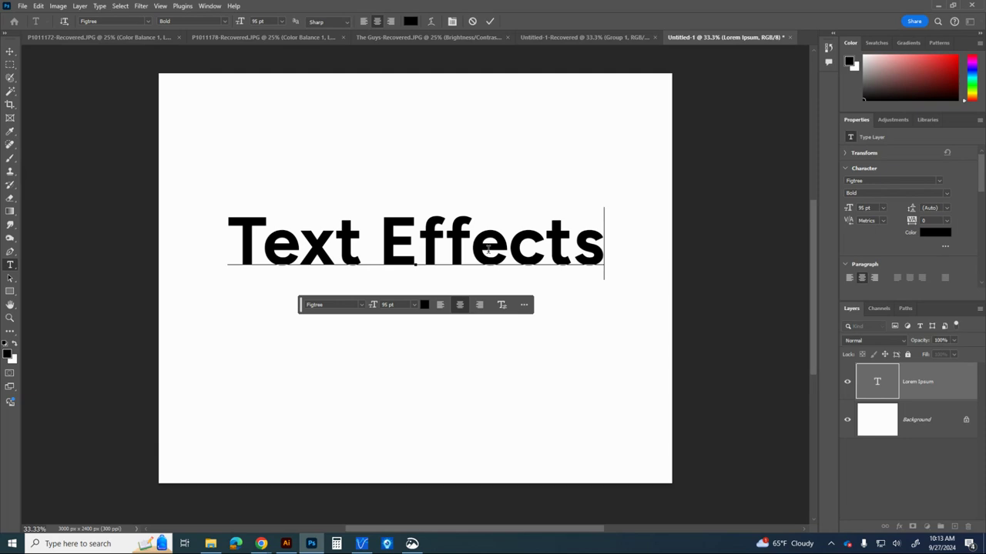
pyautogui.click(489, 23)
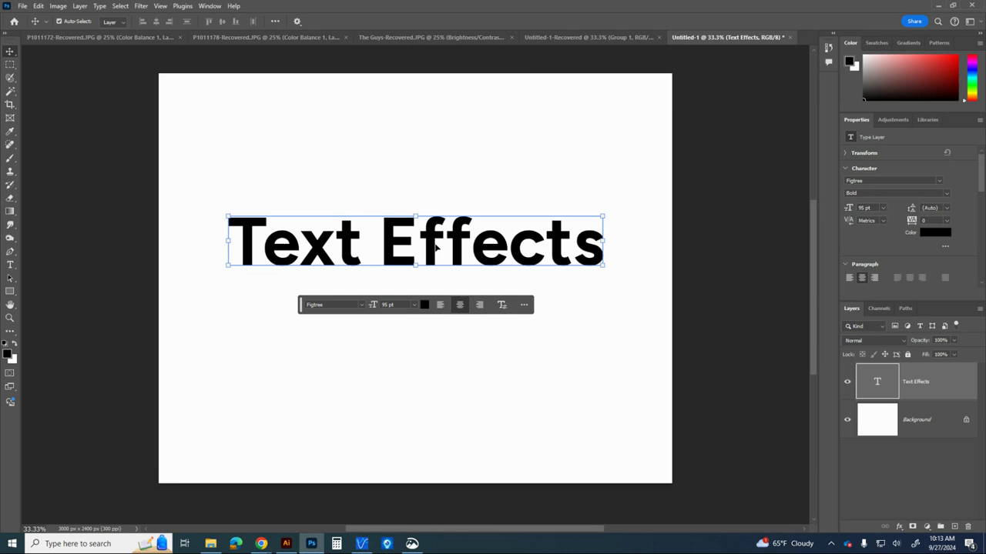
# Recolour the whole "Text Effects" heading to magenta f000ff
pyautogui.click(10, 264)
pyautogui.tripleClick(449, 239)
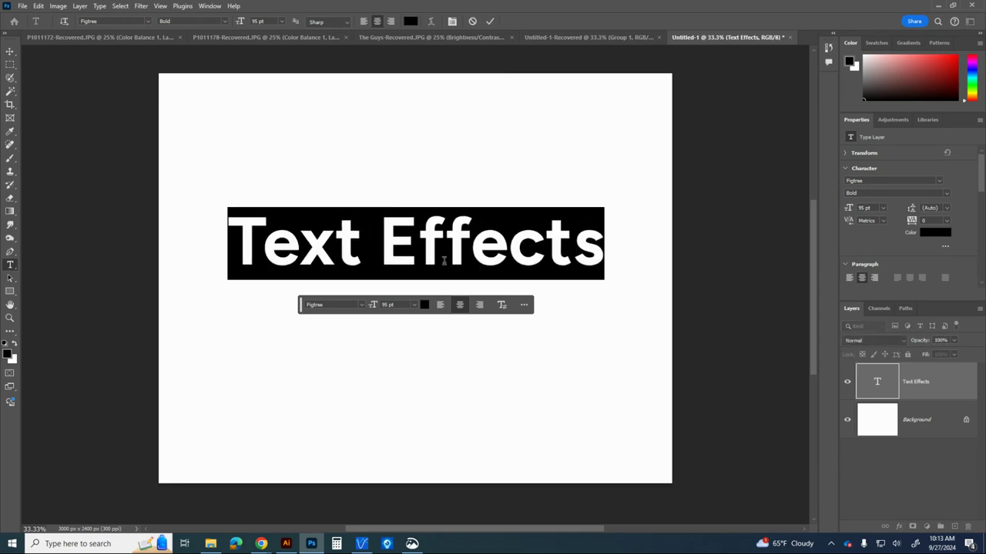
pyautogui.click(411, 23)
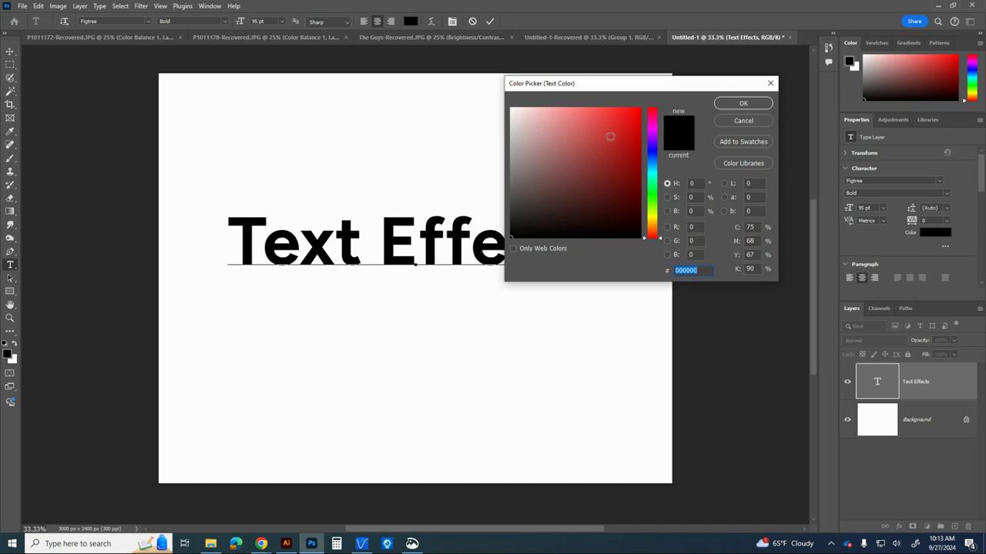
pyautogui.moveTo(610, 136); pyautogui.dragTo(640, 108)
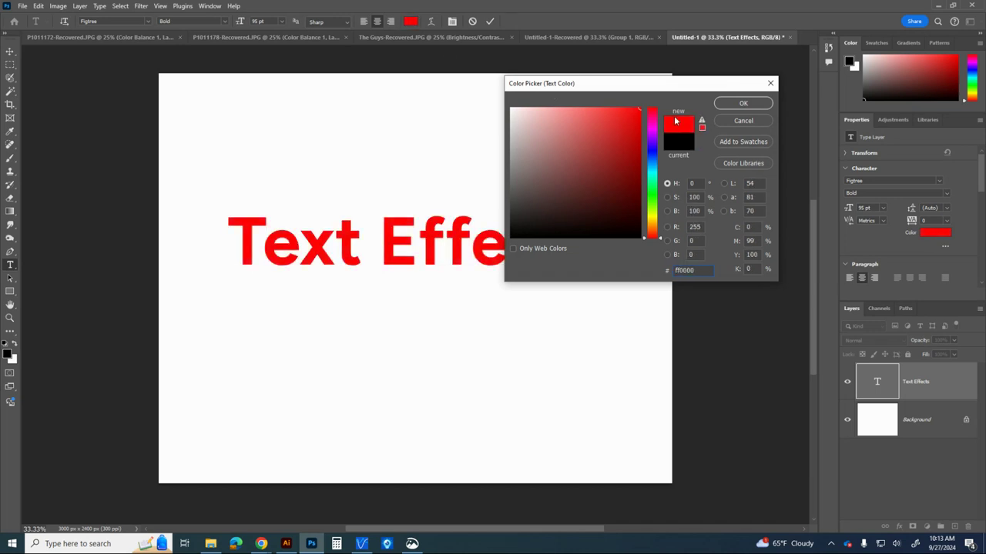
pyautogui.doubleClick(683, 271)
pyautogui.write('f000ff')
pyautogui.click(743, 104)
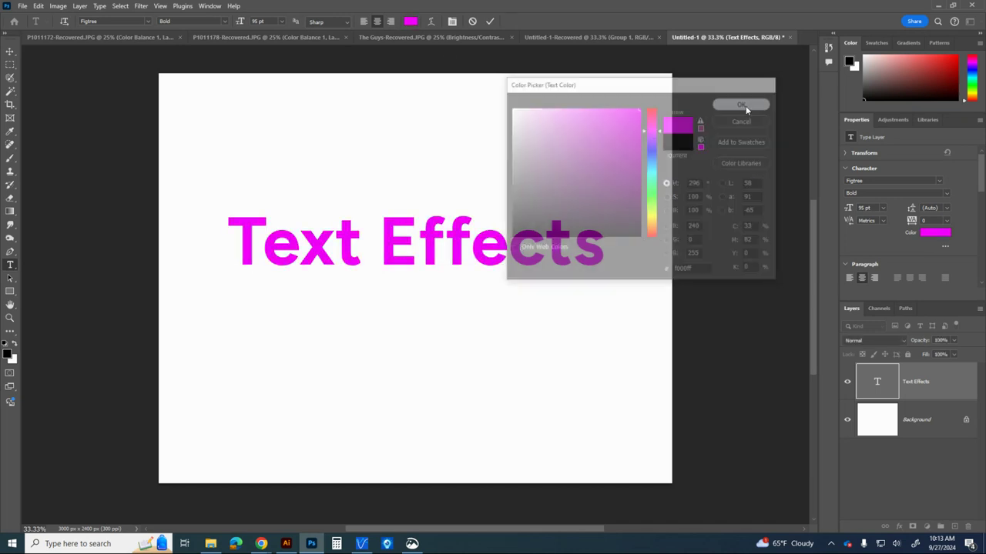
pyautogui.click(410, 21)
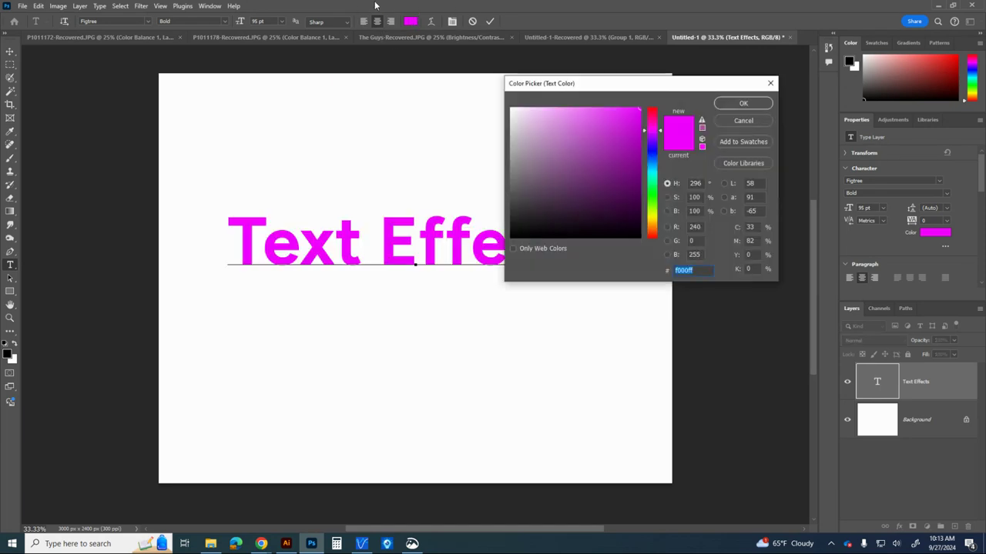
pyautogui.click(740, 121)
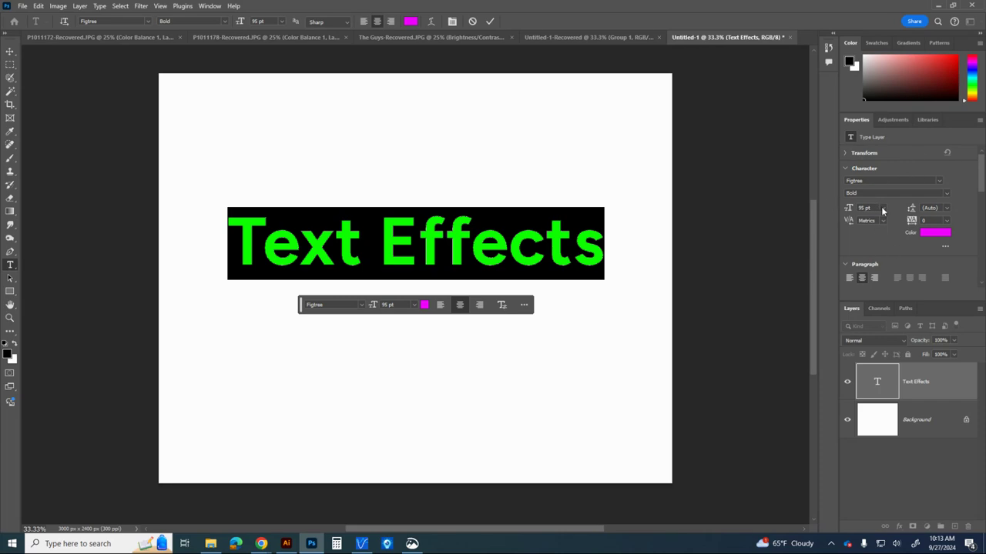
# Set the heading's font to Bebas Kai Regular
pyautogui.click(937, 180)
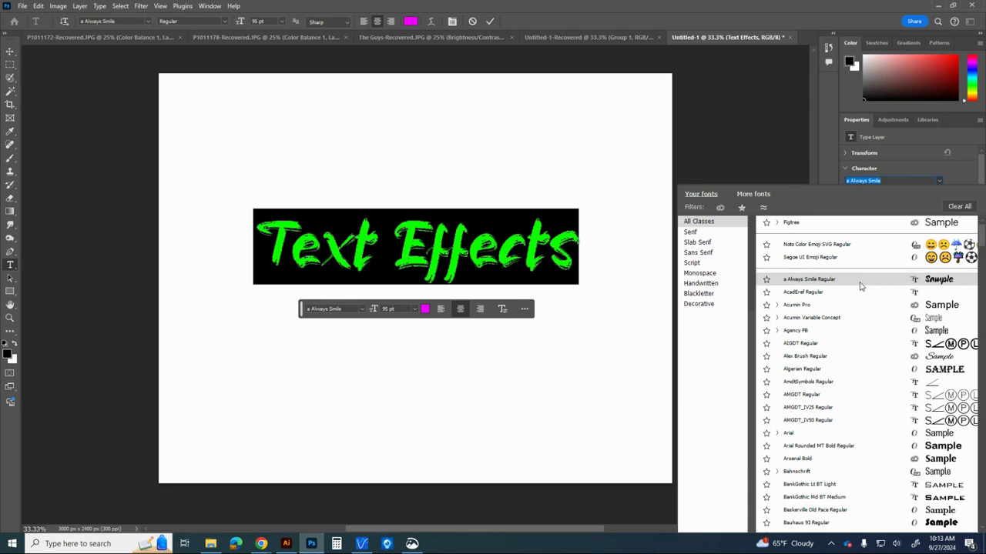
pyautogui.scroll(-3, 861, 291)
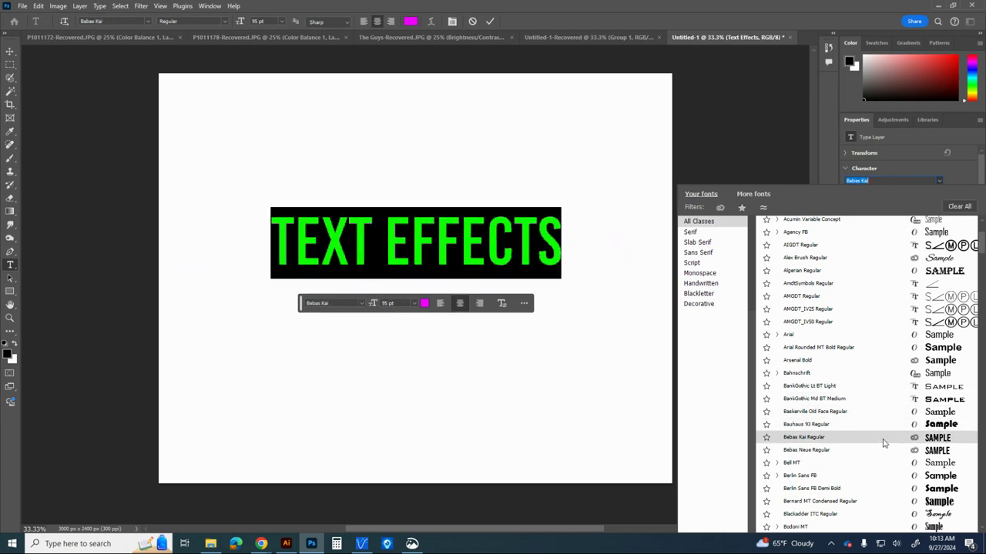
pyautogui.click(882, 438)
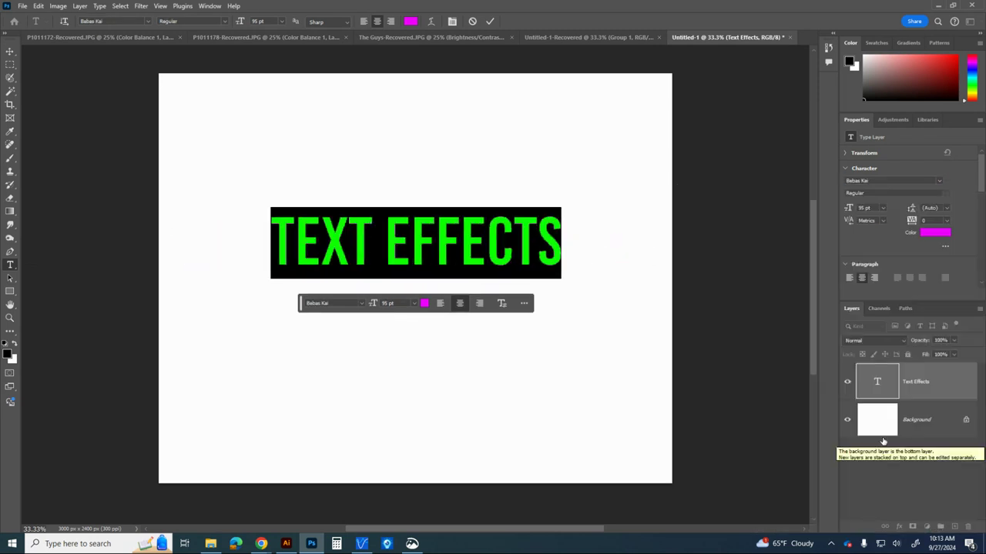
pyautogui.click(416, 255)
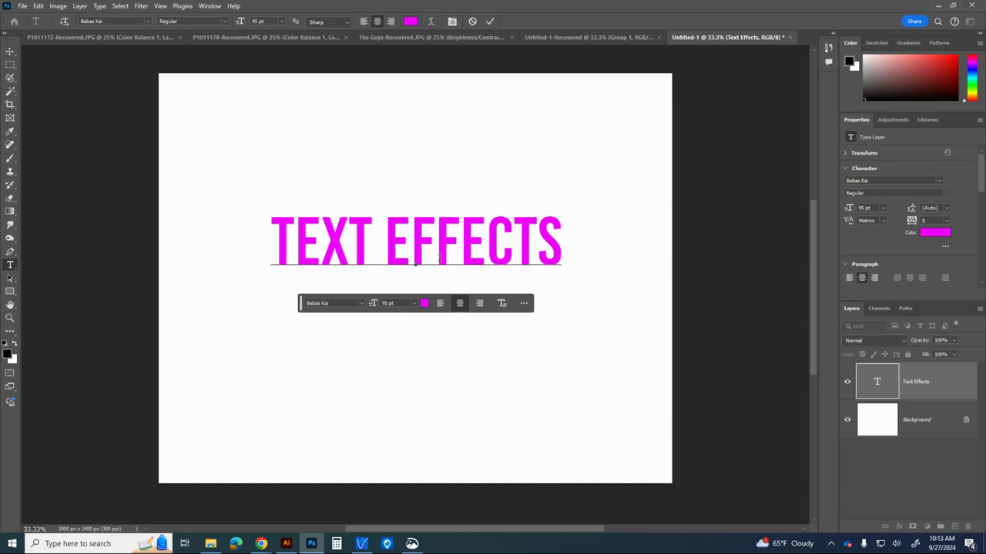
# Warp the heading with the horizontal Arc Lower style, bend -36%, horizontal distortion -48% and vertical distortion -7%
pyautogui.tripleClick(556, 249)
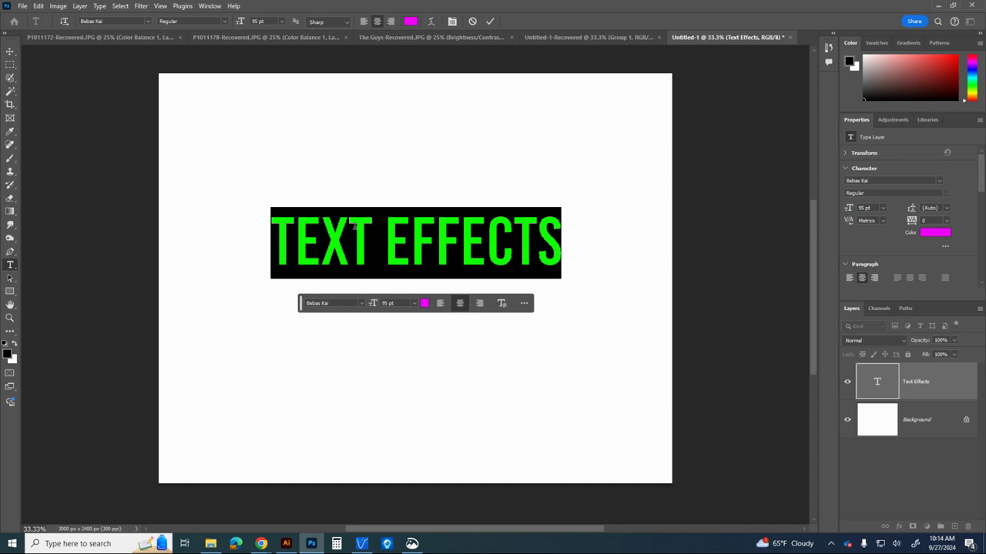
pyautogui.click(432, 21)
pyautogui.moveTo(549, 76); pyautogui.dragTo(567, 85)
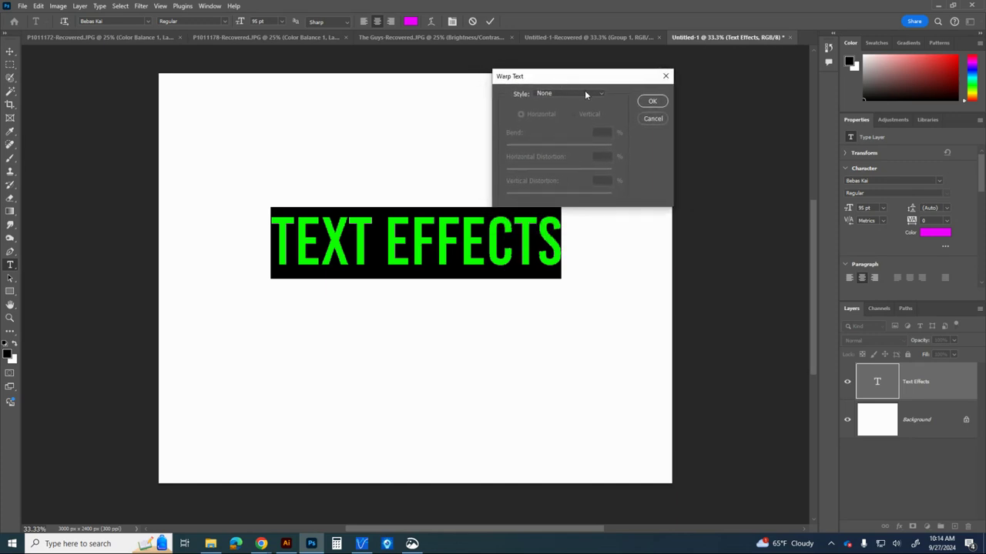
pyautogui.click(584, 93)
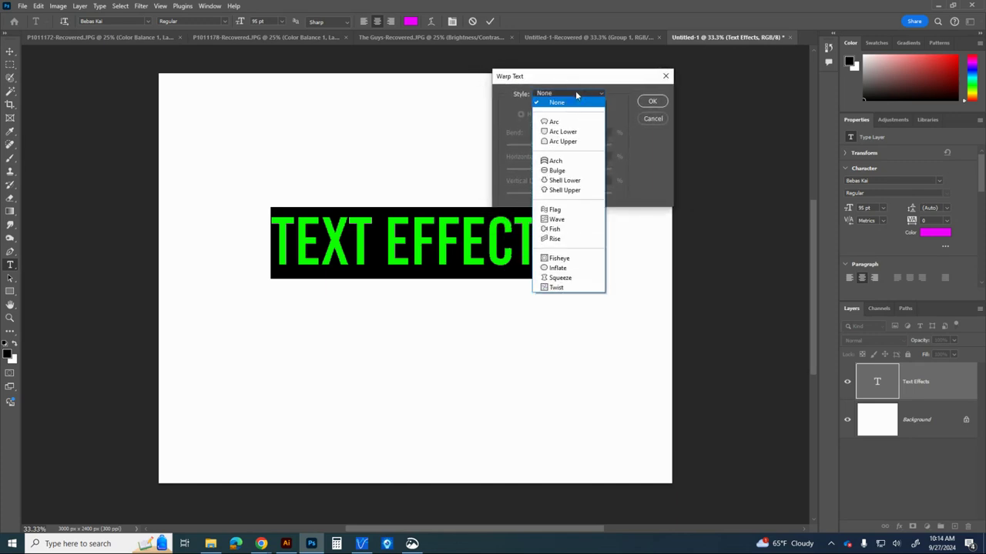
pyautogui.click(582, 134)
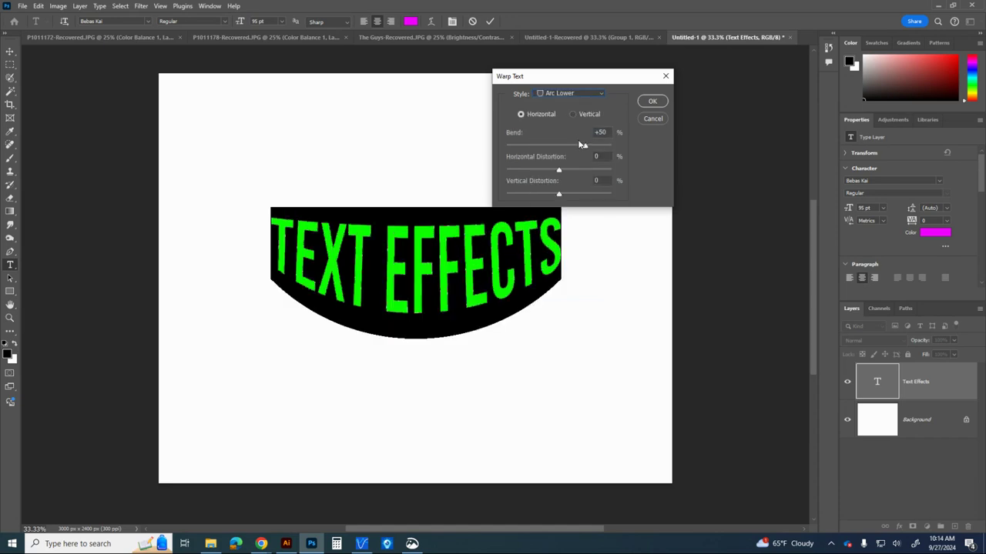
pyautogui.moveTo(585, 149); pyautogui.dragTo(540, 148)
pyautogui.moveTo(547, 76); pyautogui.dragTo(620, 69)
pyautogui.moveTo(632, 162); pyautogui.dragTo(629, 192)
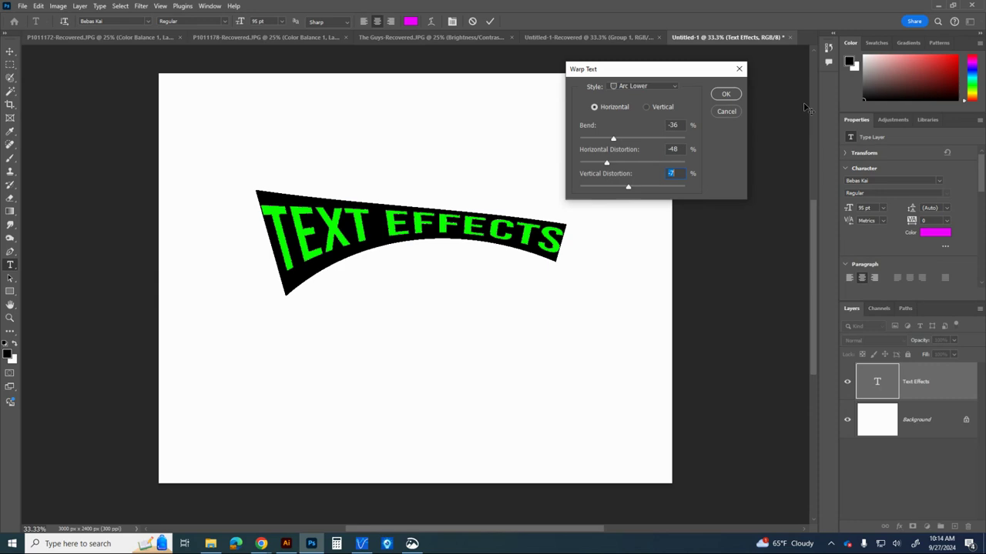
# Switch the warp style to Flag with bend -72%, and set both horizontal and vertical distortion to 0%
pyautogui.click(631, 91)
pyautogui.click(649, 203)
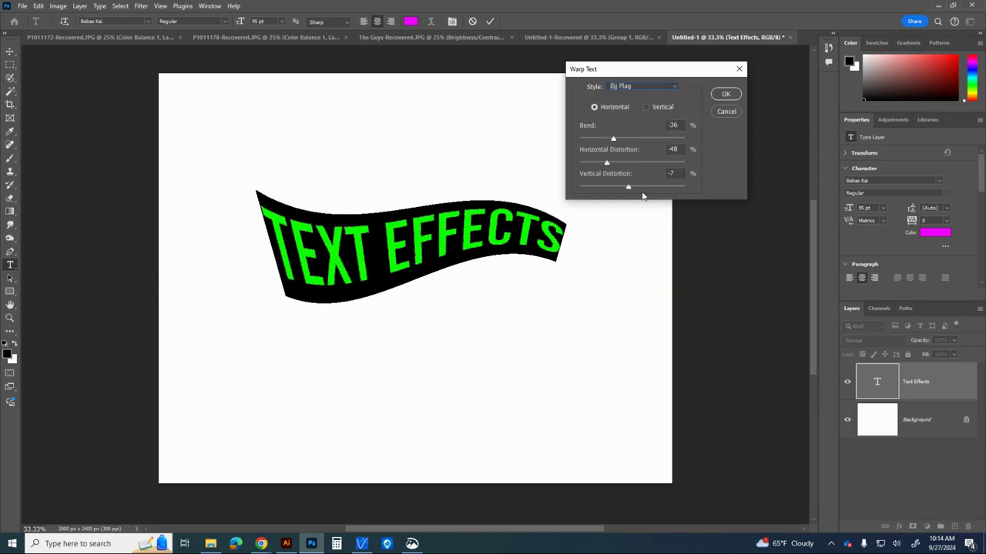
pyautogui.moveTo(613, 140); pyautogui.dragTo(639, 163)
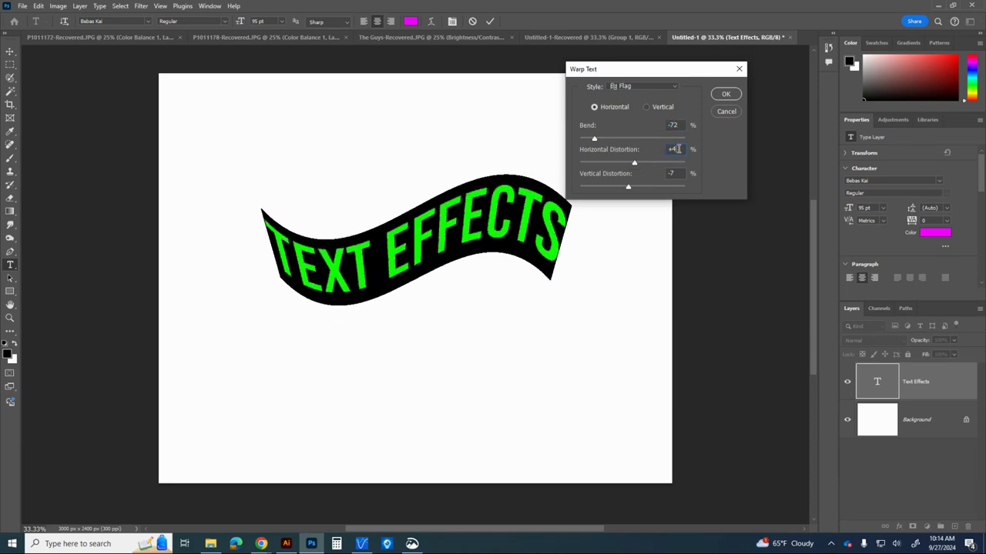
pyautogui.write('0')
pyautogui.doubleClick(672, 173)
pyautogui.write('0')
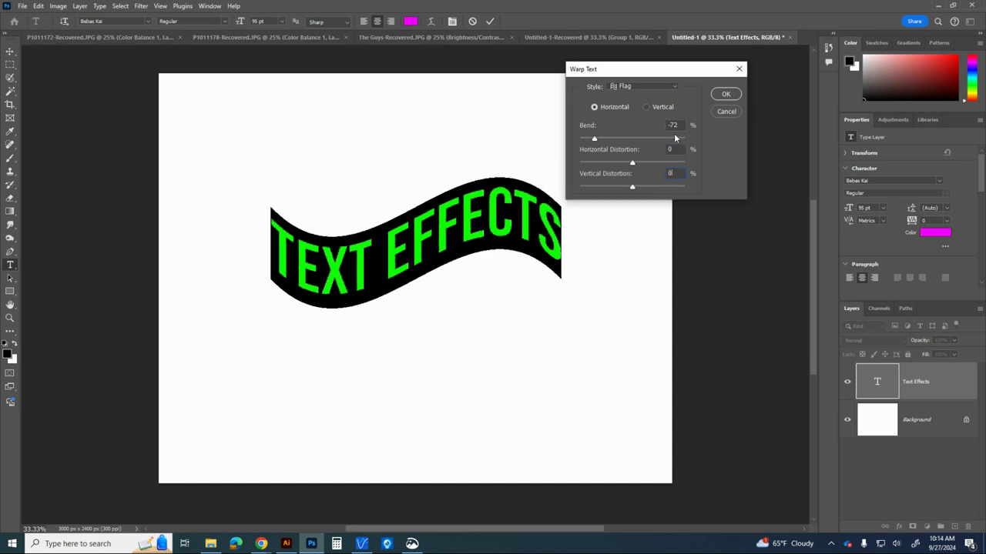
# Change the warp style to Arc Lower with a bend of -34% and apply it to the heading
pyautogui.click(654, 87)
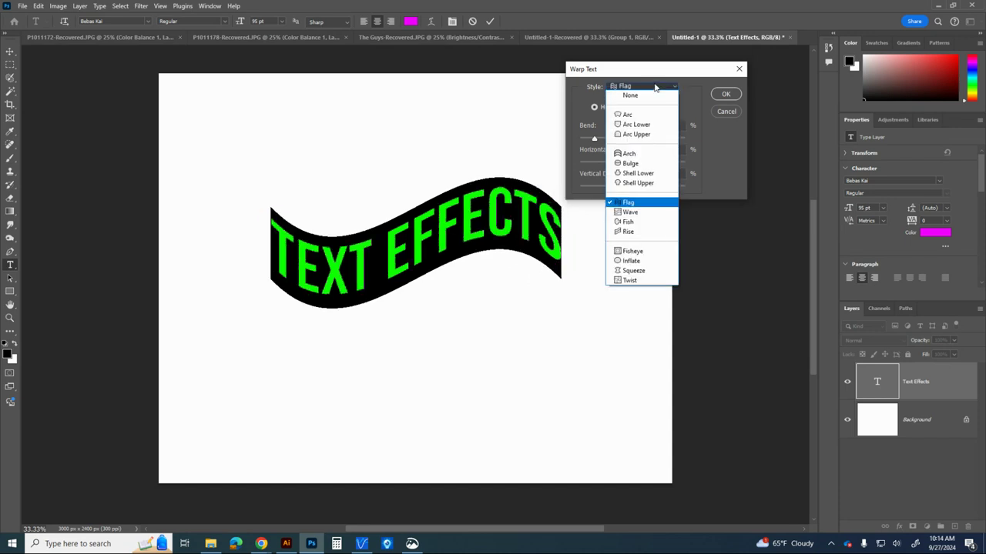
pyautogui.click(651, 127)
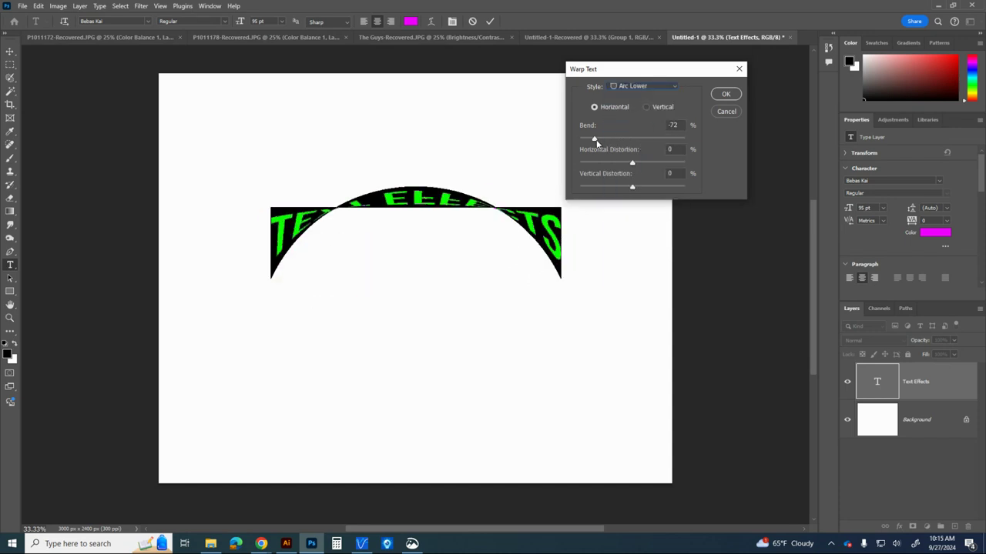
pyautogui.moveTo(594, 139); pyautogui.dragTo(615, 140)
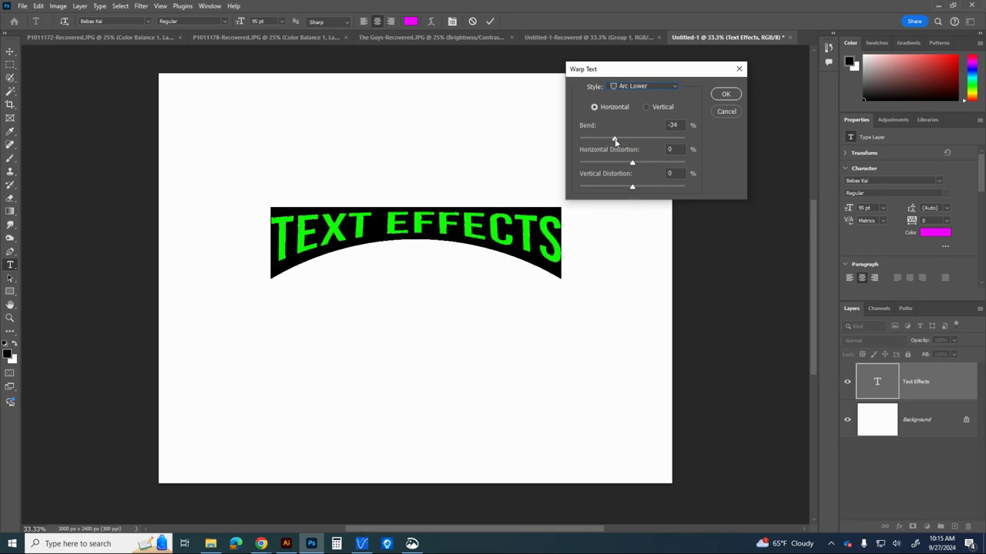
pyautogui.click(726, 94)
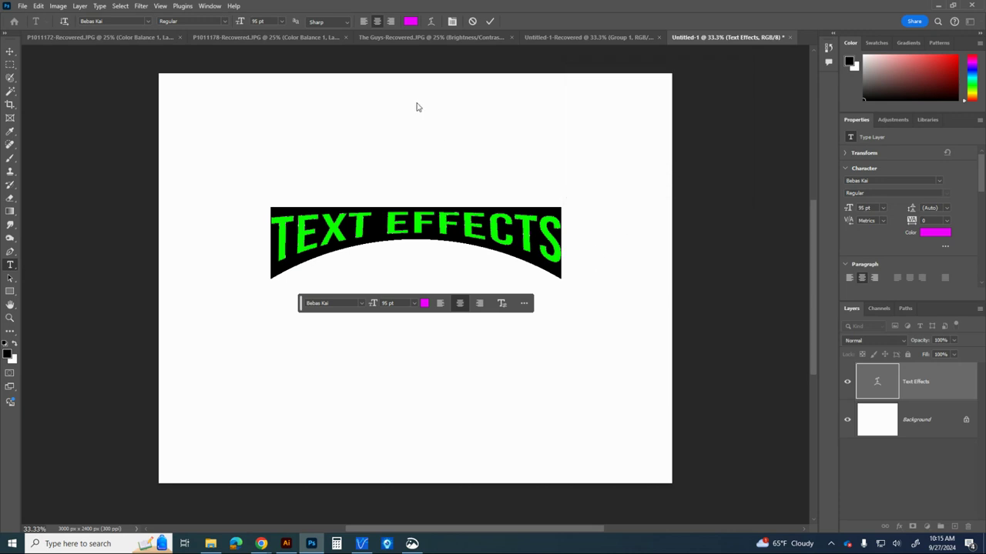
pyautogui.click(490, 20)
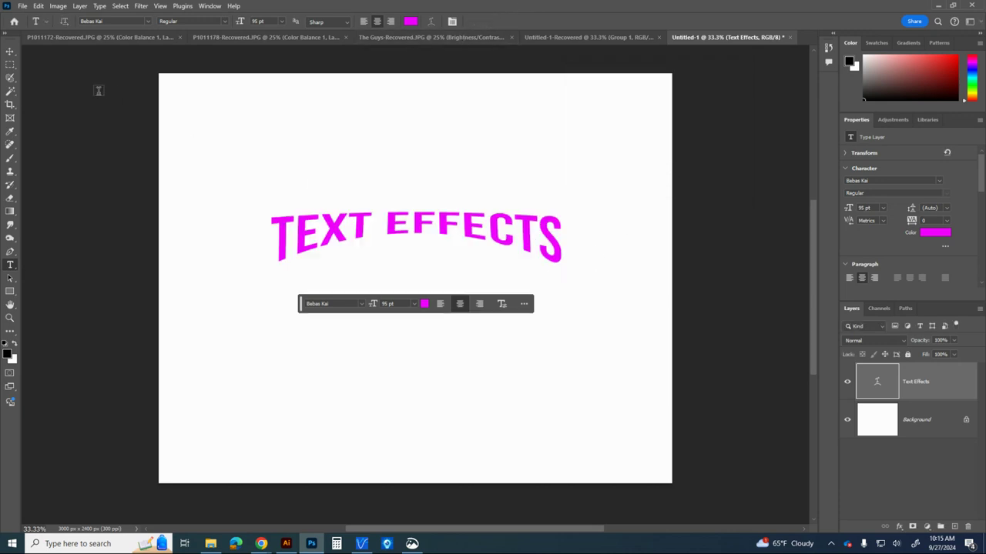
# Scale the heading up proportionally to about 144.6% with Free Transform and apply it
pyautogui.hotkey('ctrl', 't')
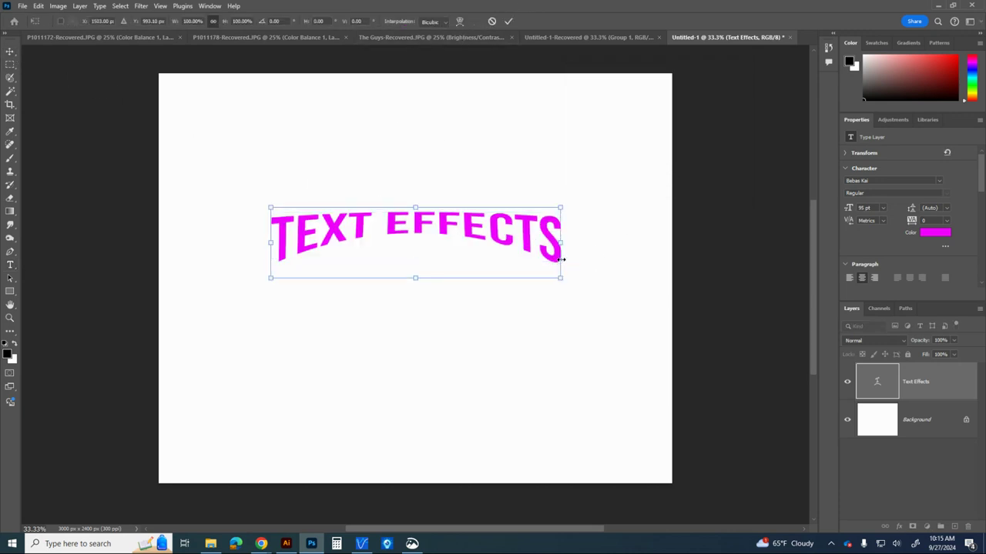
pyautogui.moveTo(566, 263); pyautogui.dragTo(631, 336)
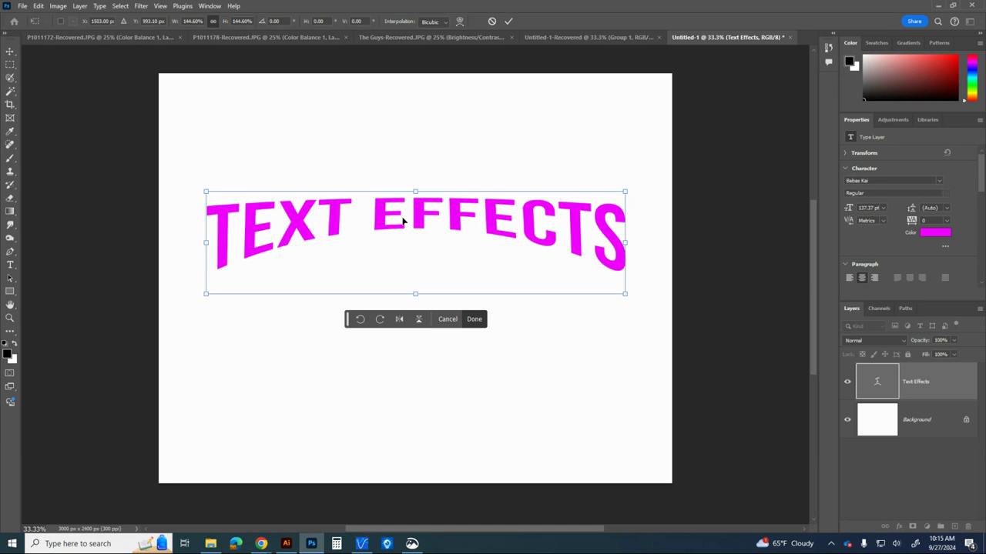
pyautogui.click(508, 22)
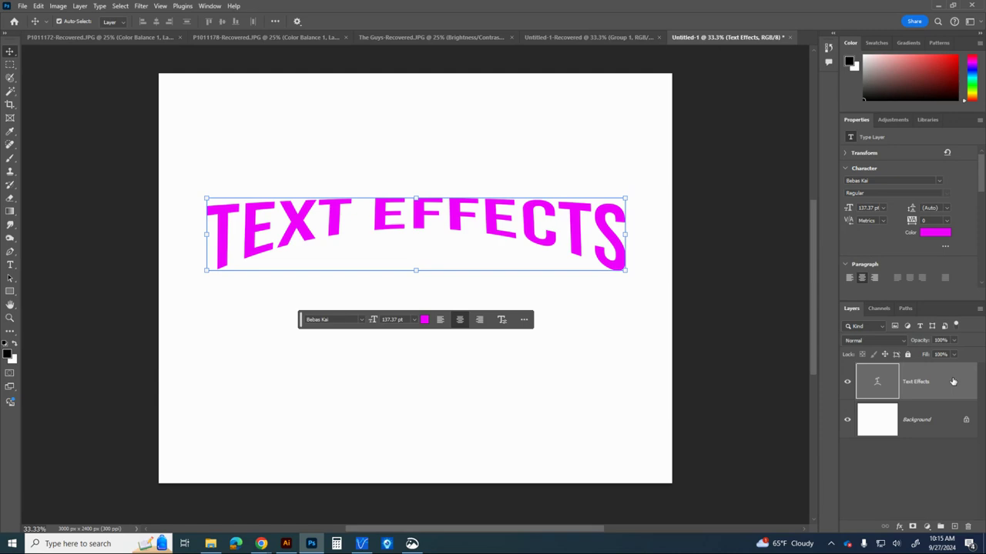
pyautogui.doubleClick(955, 381)
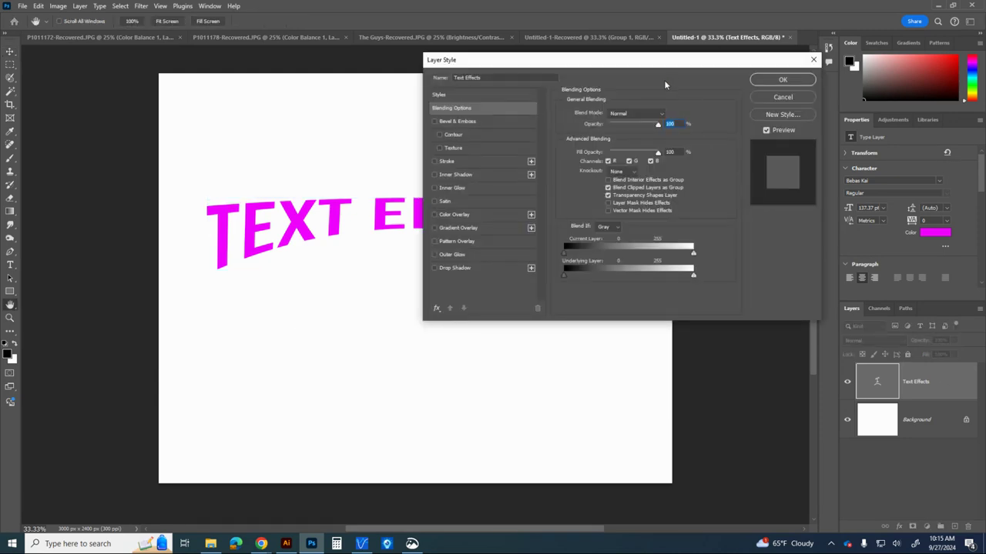
pyautogui.moveTo(651, 63); pyautogui.dragTo(722, 78)
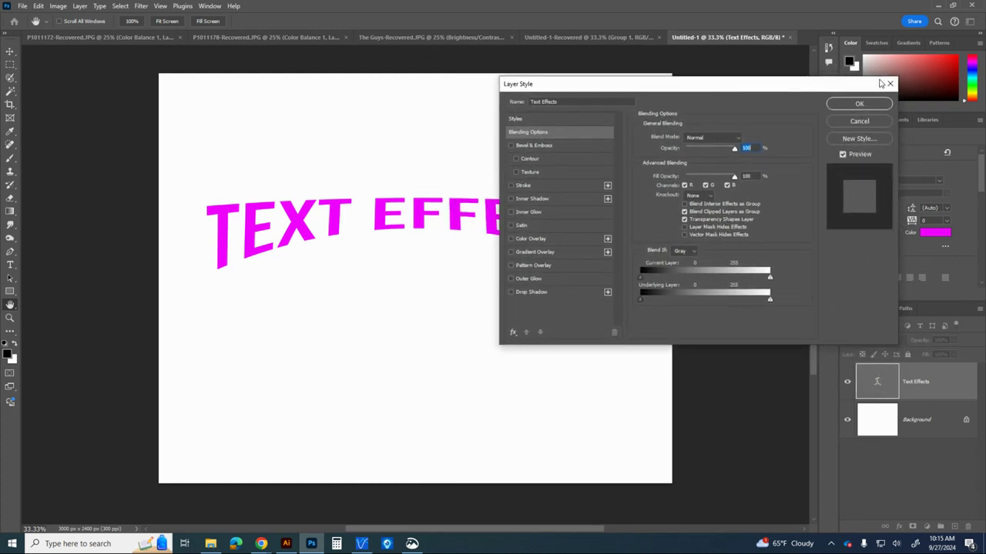
pyautogui.click(888, 77)
pyautogui.rightClick(955, 386)
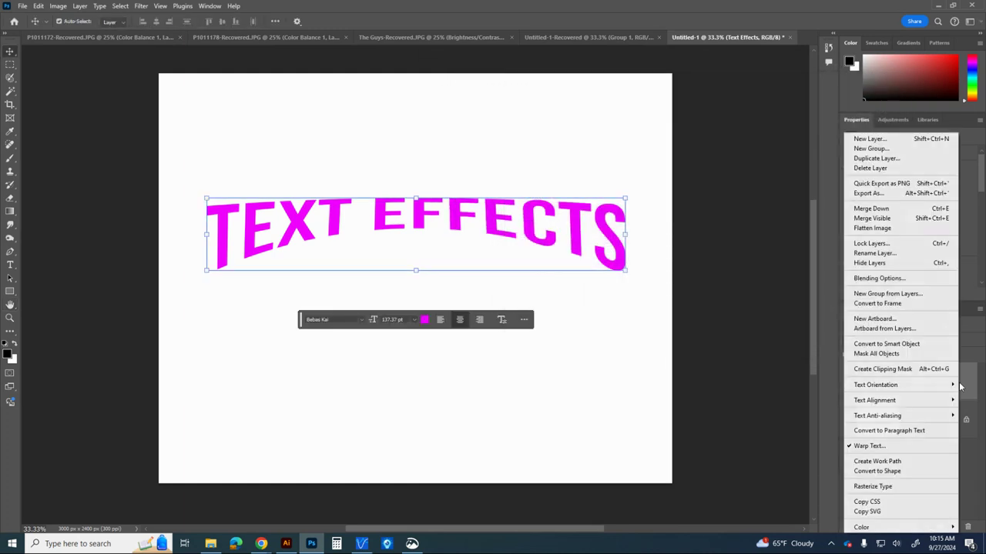
pyautogui.click(928, 283)
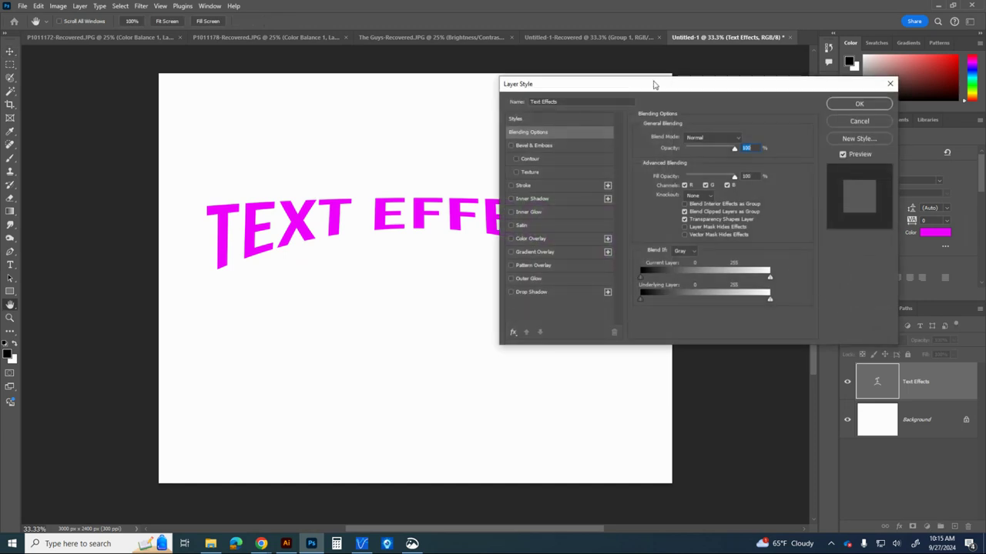
pyautogui.moveTo(658, 85); pyautogui.dragTo(636, 89)
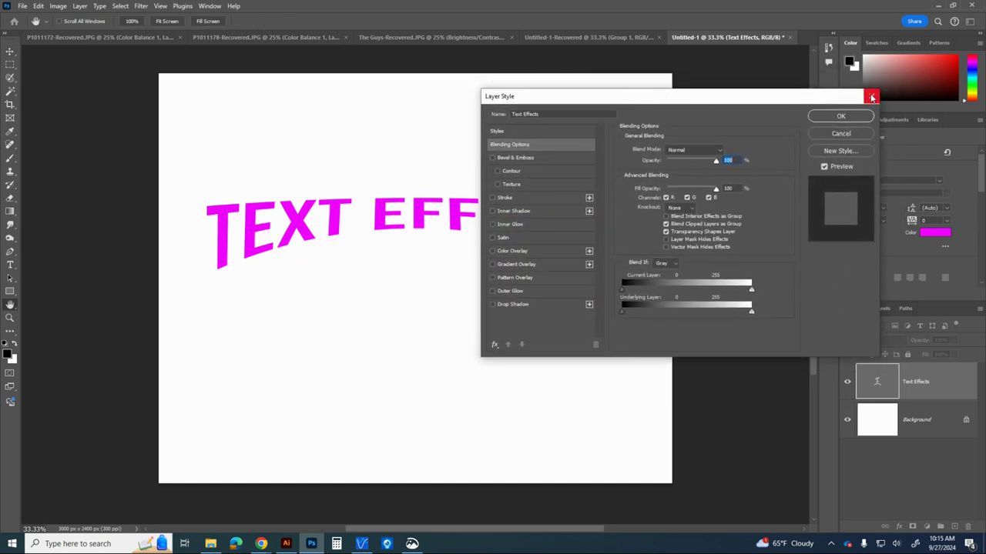
pyautogui.click(862, 98)
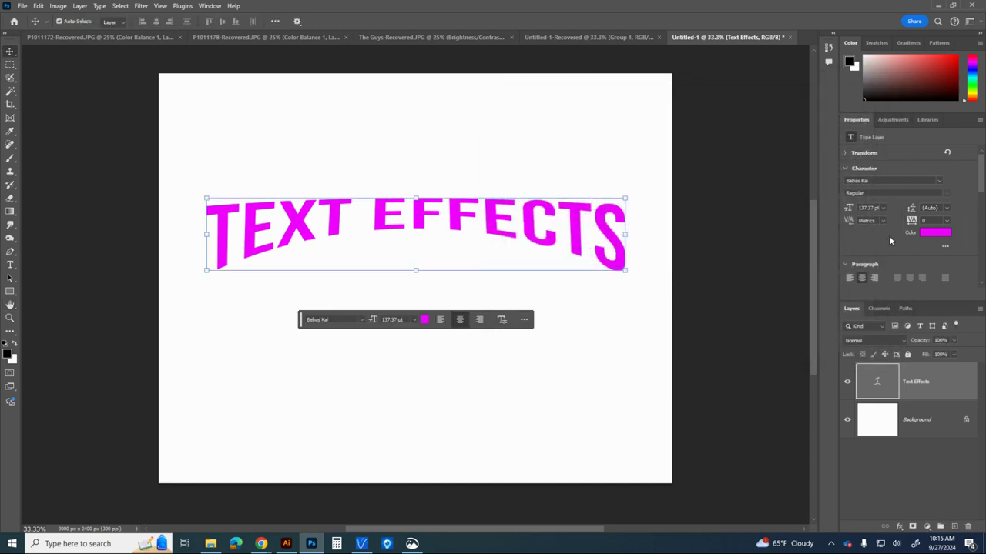
# Add a Stroke effect to the Text Effects layer and set its size to 24 px
pyautogui.click(899, 528)
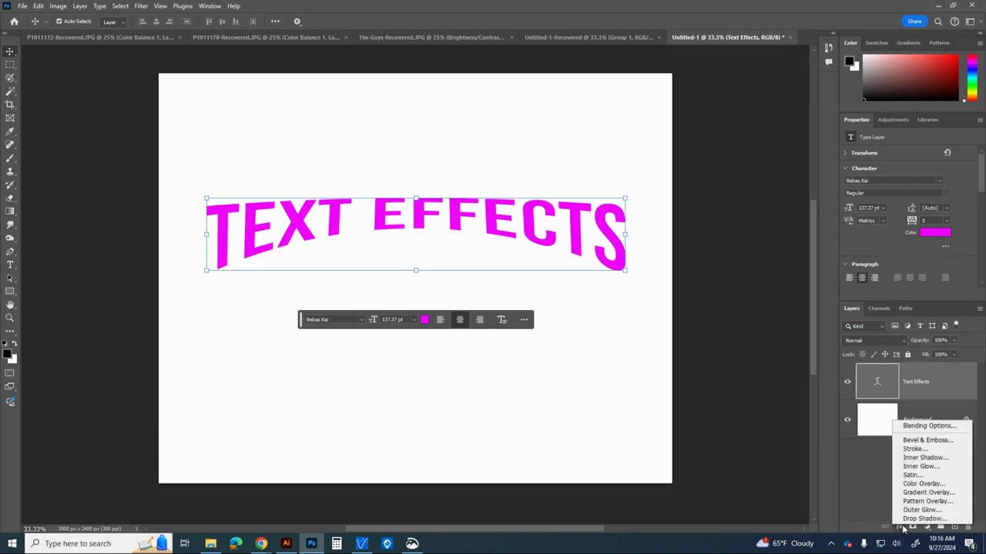
pyautogui.click(929, 425)
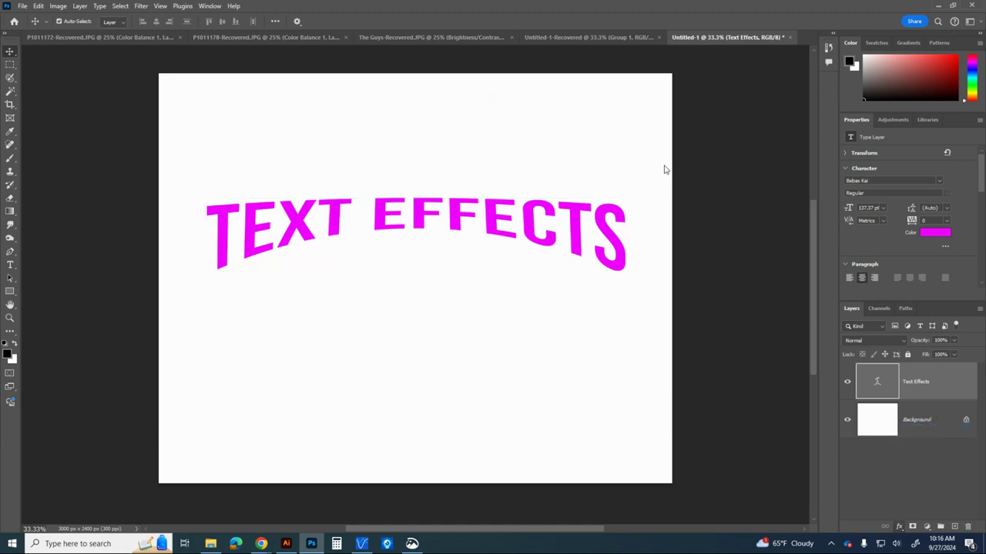
pyautogui.moveTo(619, 101); pyautogui.dragTo(646, 80)
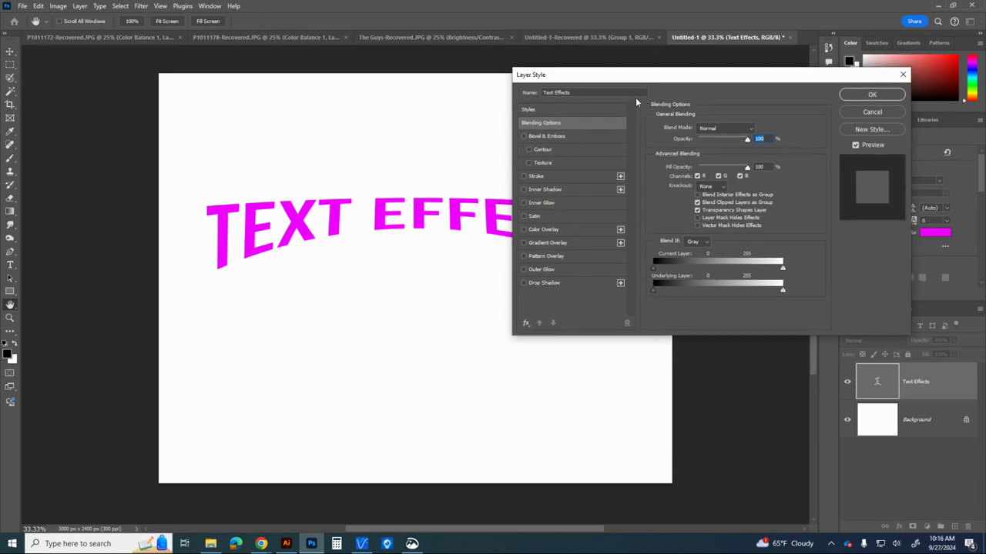
pyautogui.click(536, 177)
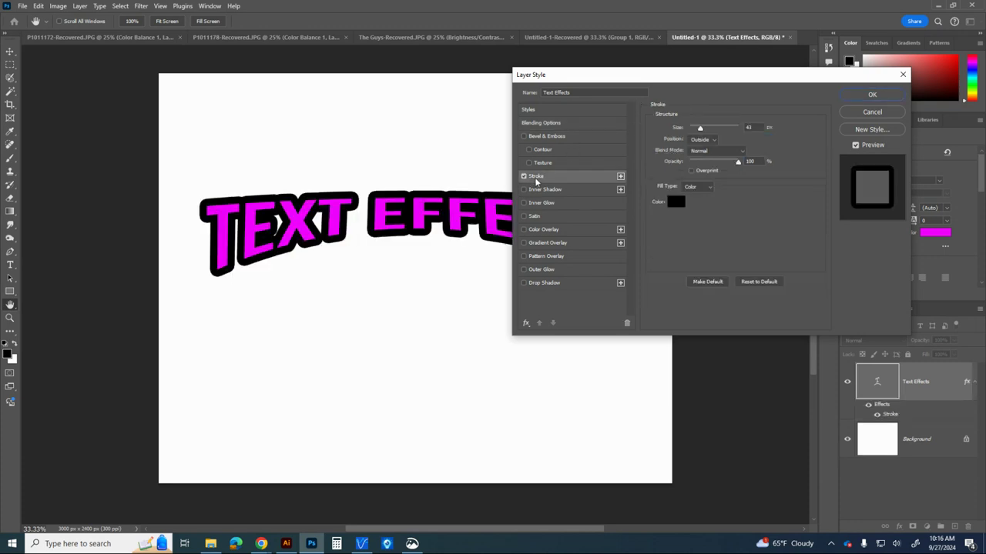
pyautogui.moveTo(701, 131)
pyautogui.mouseDown()
pyautogui.moveTo(651, 167)
pyautogui.moveTo(649, 221)
pyautogui.mouseUp()
# Set the stroke's colour to yellow, ecea20
pyautogui.click(678, 202)
pyautogui.moveTo(606, 159)
pyautogui.mouseDown()
pyautogui.moveTo(629, 126)
pyautogui.moveTo(622, 116)
pyautogui.moveTo(632, 151)
pyautogui.moveTo(624, 114)
pyautogui.mouseUp()
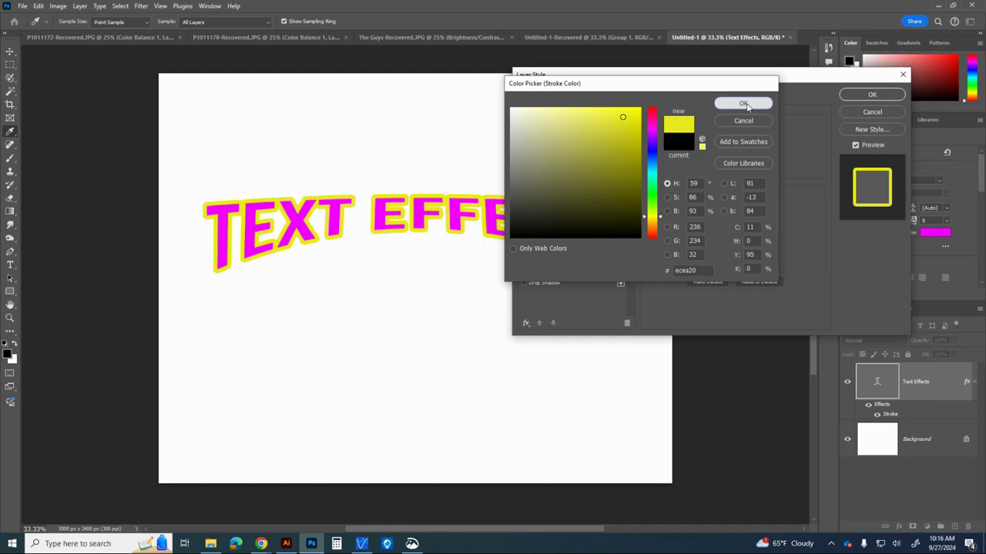
pyautogui.click(743, 103)
# Change the stroke's colour to blue, 2717f6
pyautogui.click(674, 202)
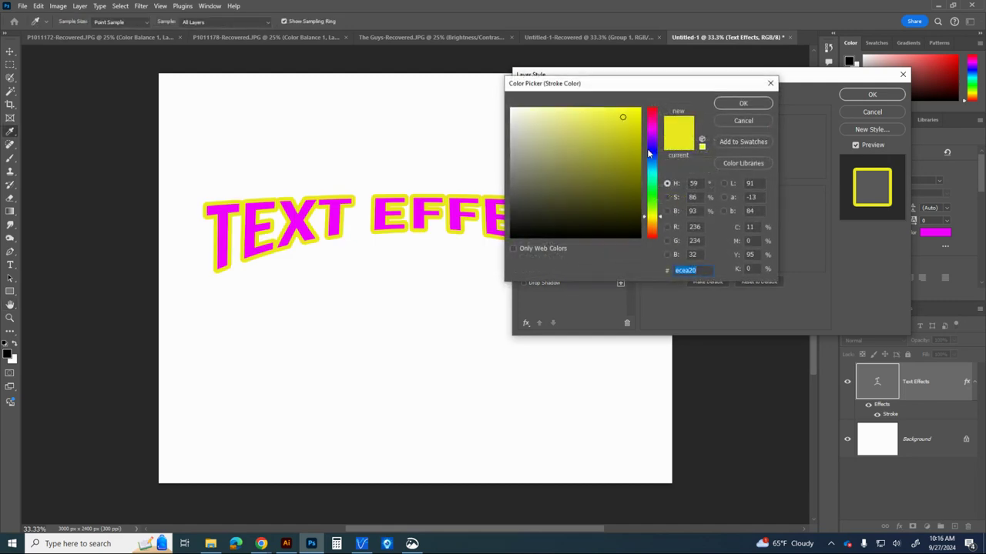
pyautogui.moveTo(649, 150)
pyautogui.mouseDown()
pyautogui.moveTo(653, 131)
pyautogui.moveTo(653, 184)
pyautogui.moveTo(650, 158)
pyautogui.mouseUp()
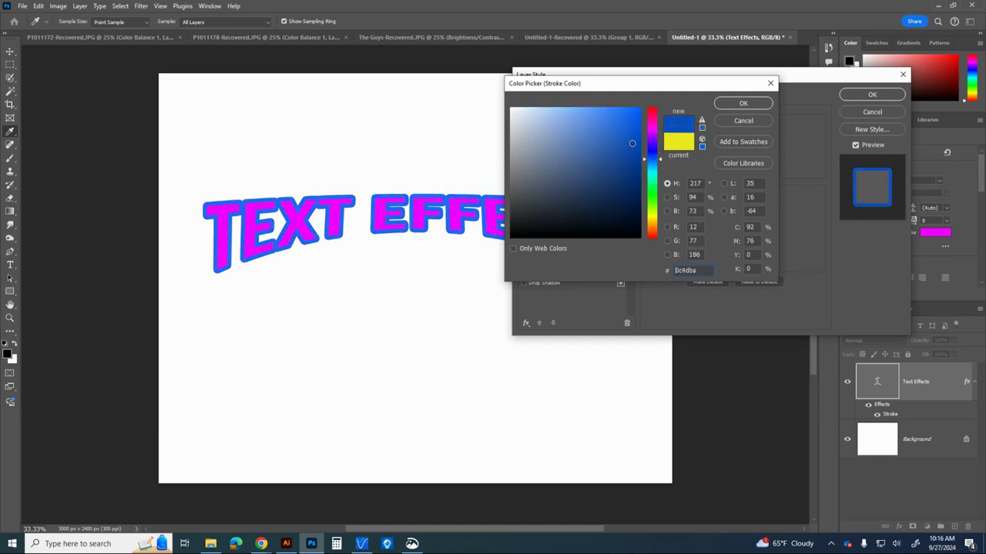
pyautogui.click(629, 120)
pyautogui.moveTo(629, 120); pyautogui.dragTo(628, 113)
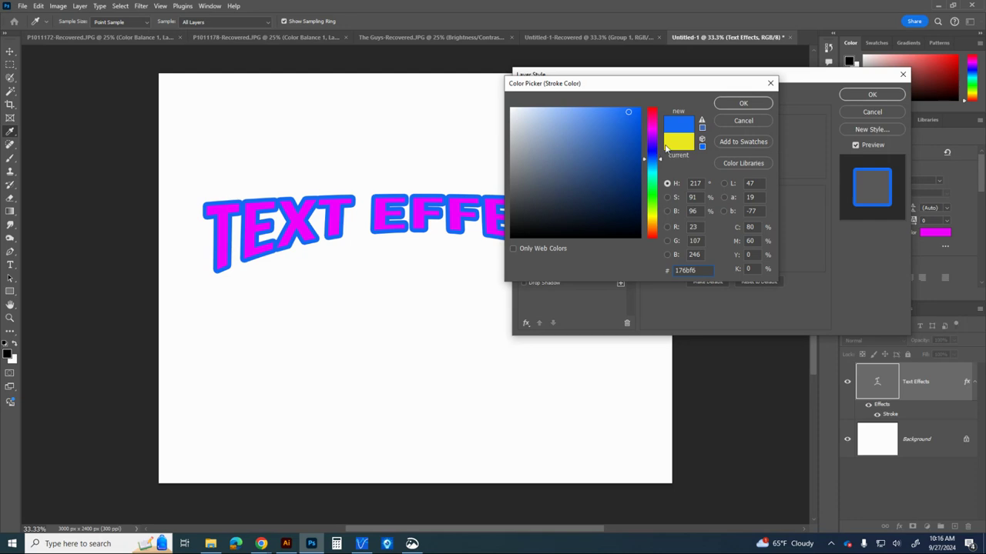
pyautogui.moveTo(655, 169); pyautogui.dragTo(656, 150)
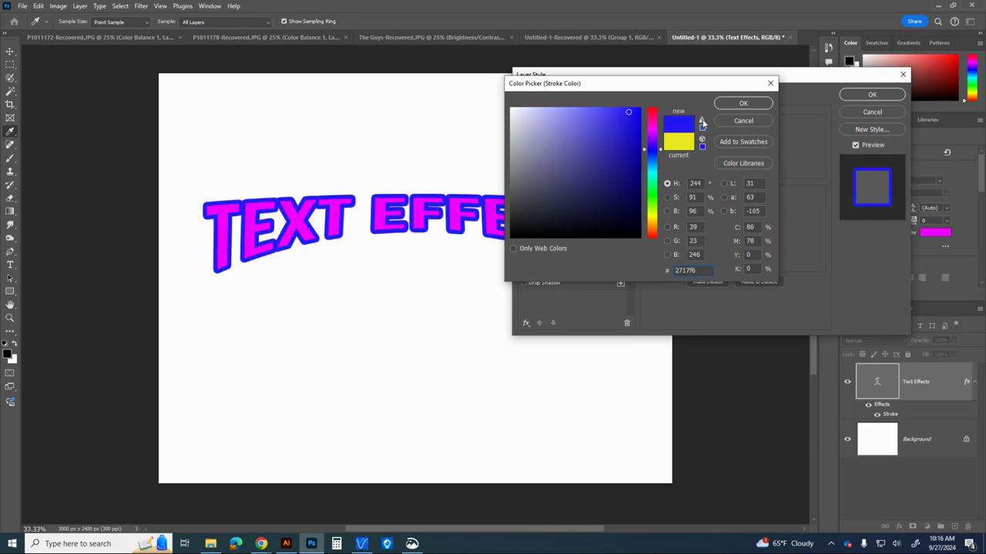
pyautogui.click(724, 104)
# Try the Inside position for the stroke and set it back to Outside, keeping the Normal blend mode
pyautogui.moveTo(651, 75); pyautogui.dragTo(719, 54)
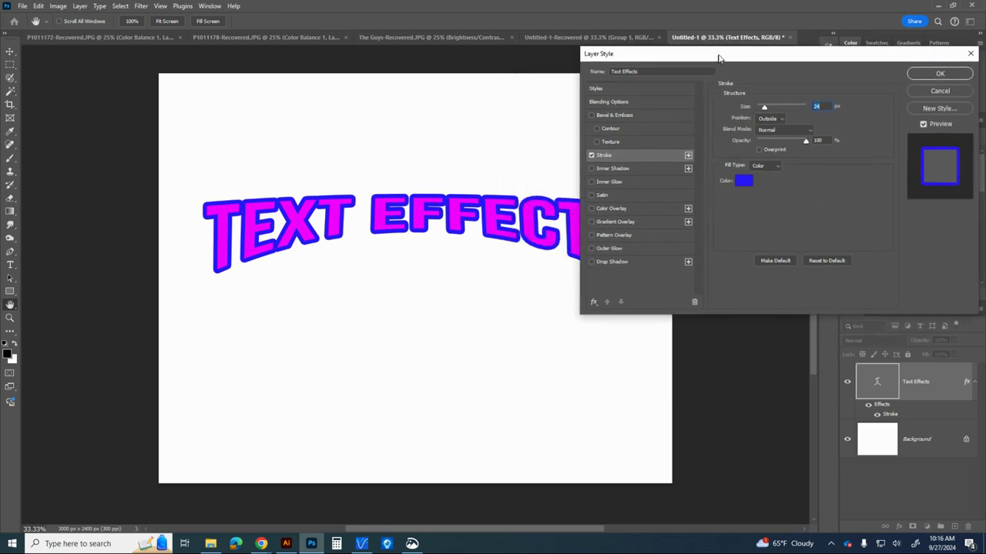
pyautogui.click(785, 119)
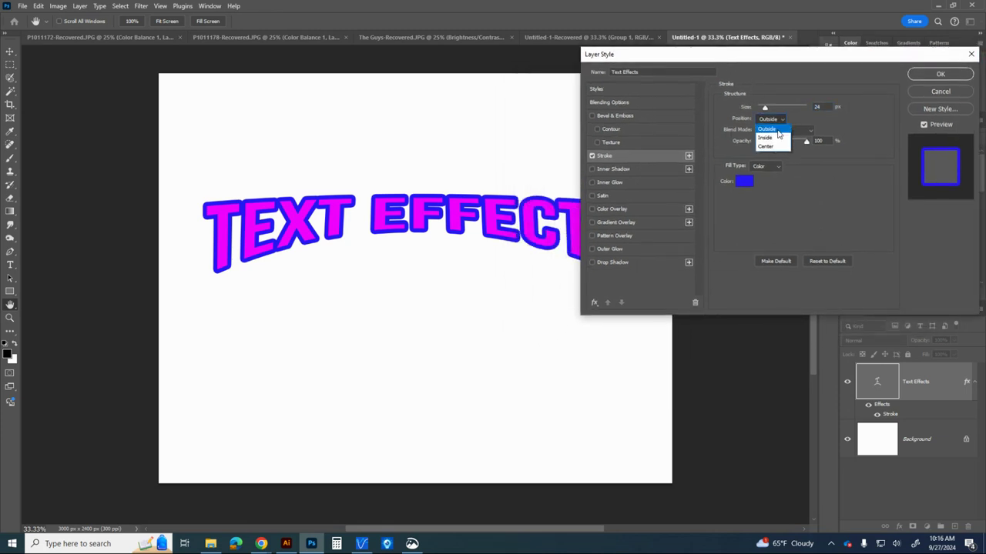
pyautogui.click(778, 128)
pyautogui.click(778, 119)
pyautogui.click(776, 123)
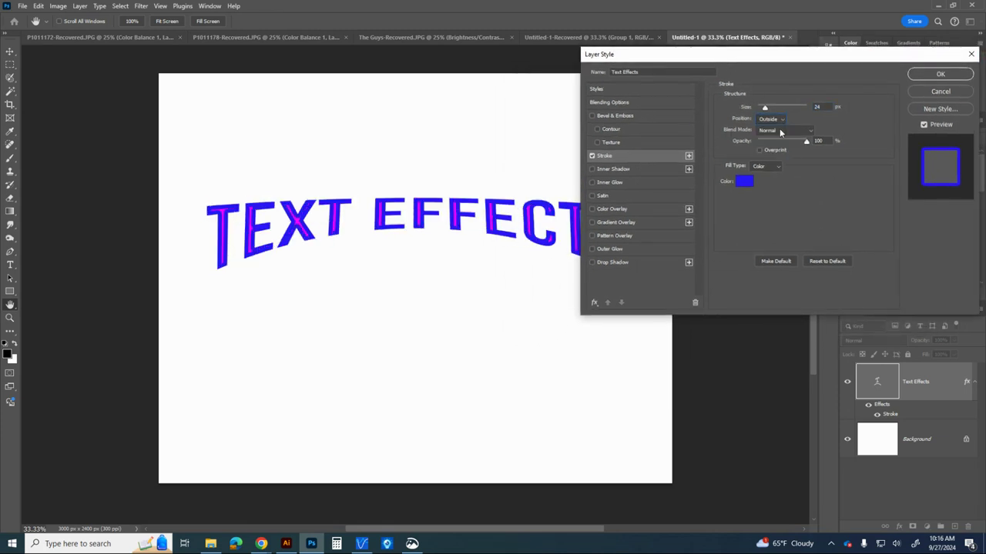
pyautogui.click(784, 130)
pyautogui.click(784, 130)
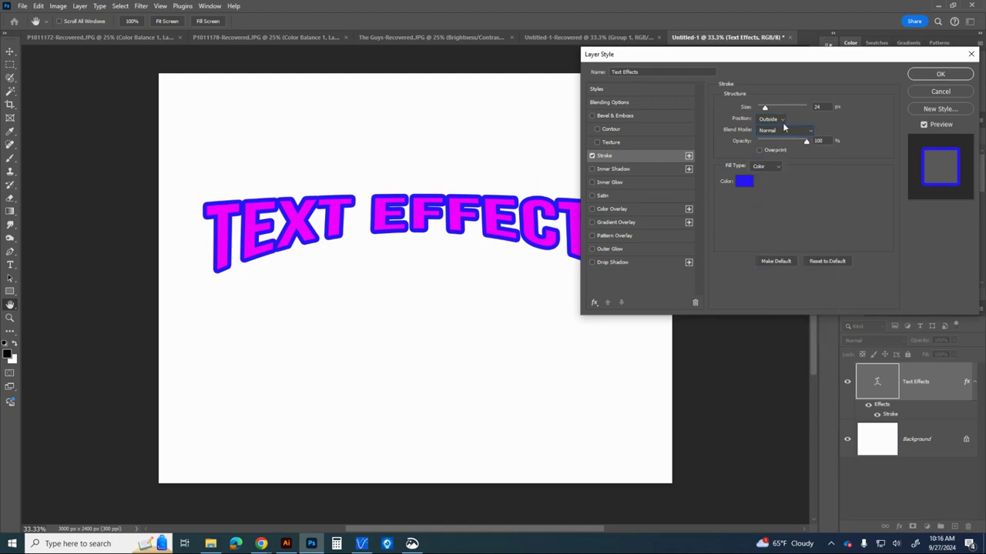
# Lower the stroke's opacity to 65%, and try the Gradient fill type before returning it to Color
pyautogui.moveTo(805, 143)
pyautogui.mouseDown()
pyautogui.moveTo(763, 143)
pyautogui.moveTo(789, 142)
pyautogui.mouseUp()
pyautogui.click(767, 166)
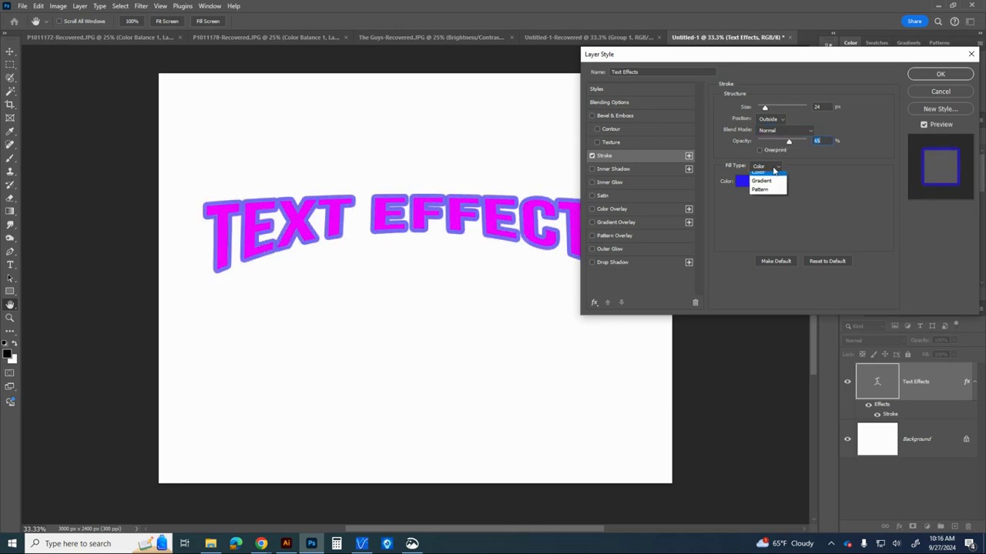
pyautogui.click(762, 184)
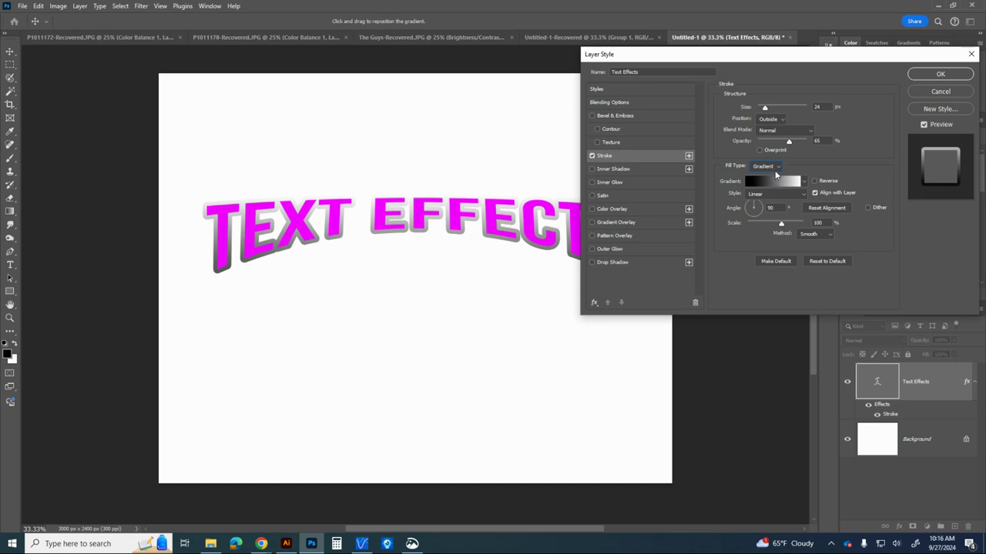
pyautogui.click(774, 169)
pyautogui.click(762, 177)
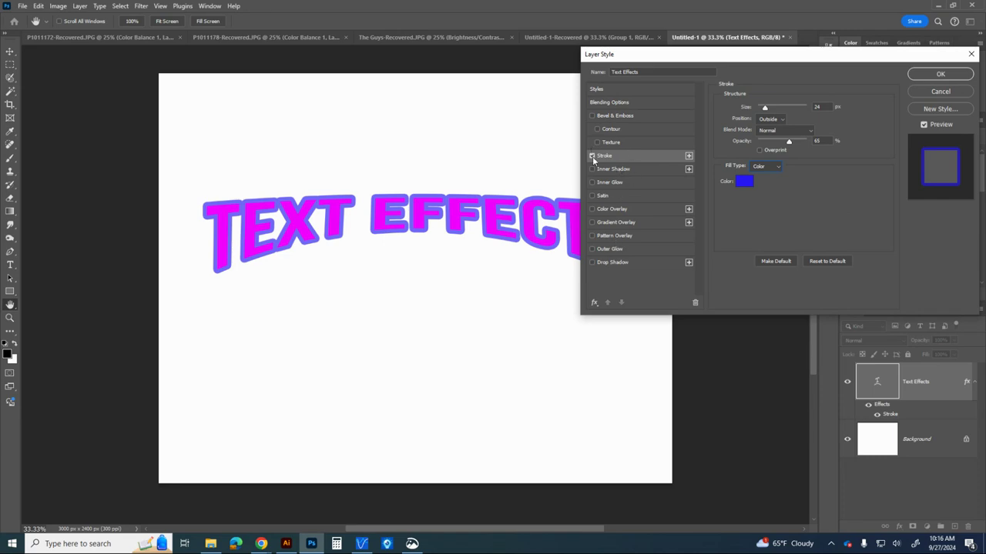
# Add a Drop Shadow effect to the heading and set the shadow's colour to black, 000000
pyautogui.click(609, 262)
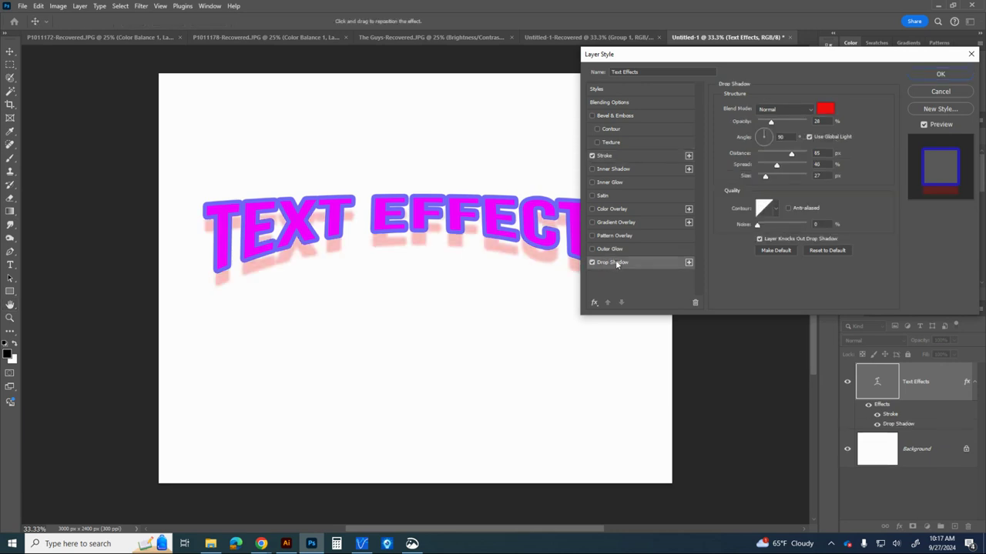
pyautogui.click(825, 109)
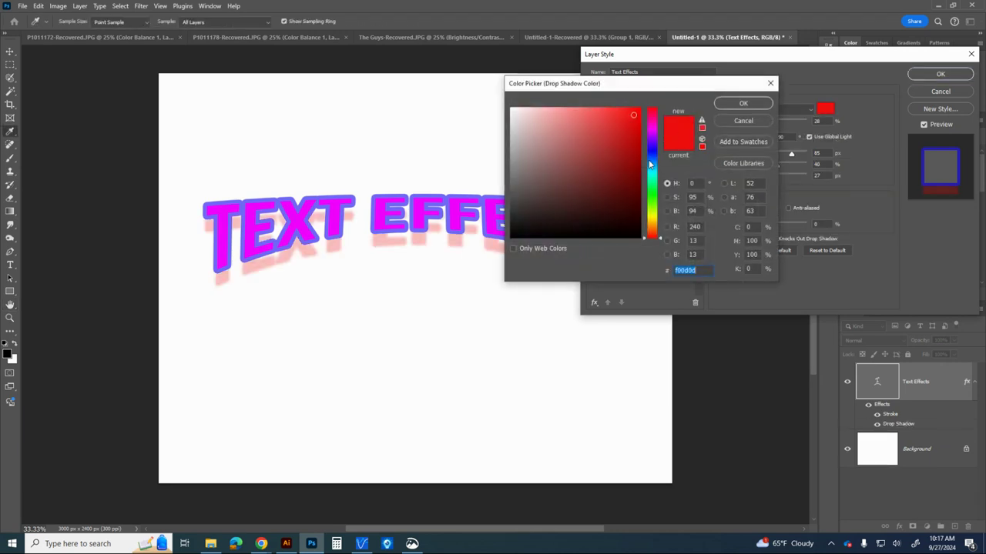
pyautogui.moveTo(652, 171); pyautogui.dragTo(650, 236)
pyautogui.click(640, 237)
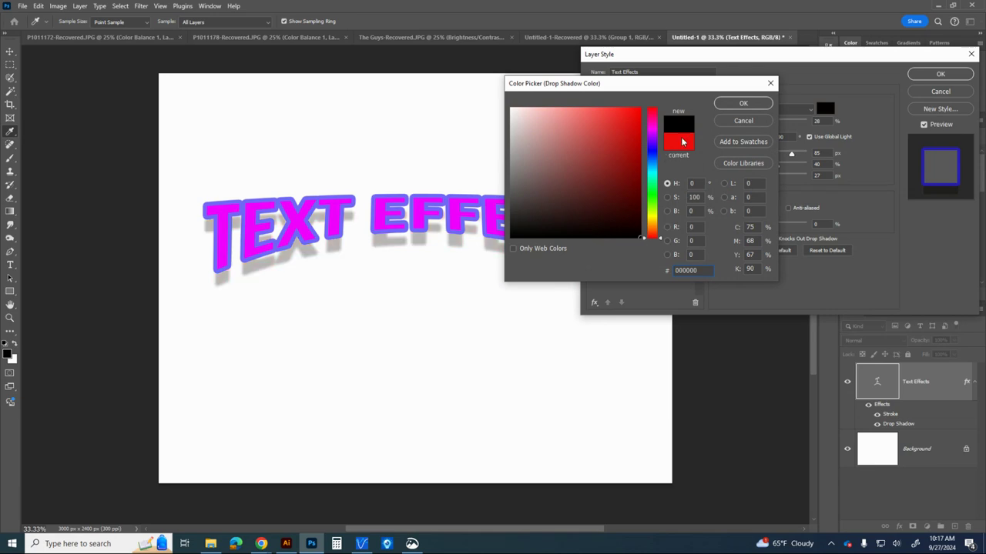
pyautogui.click(732, 108)
# Set the drop shadow to 100% opacity, 286 px distance, 11% spread and 68 px size, and apply the layer style
pyautogui.moveTo(772, 123); pyautogui.dragTo(774, 183)
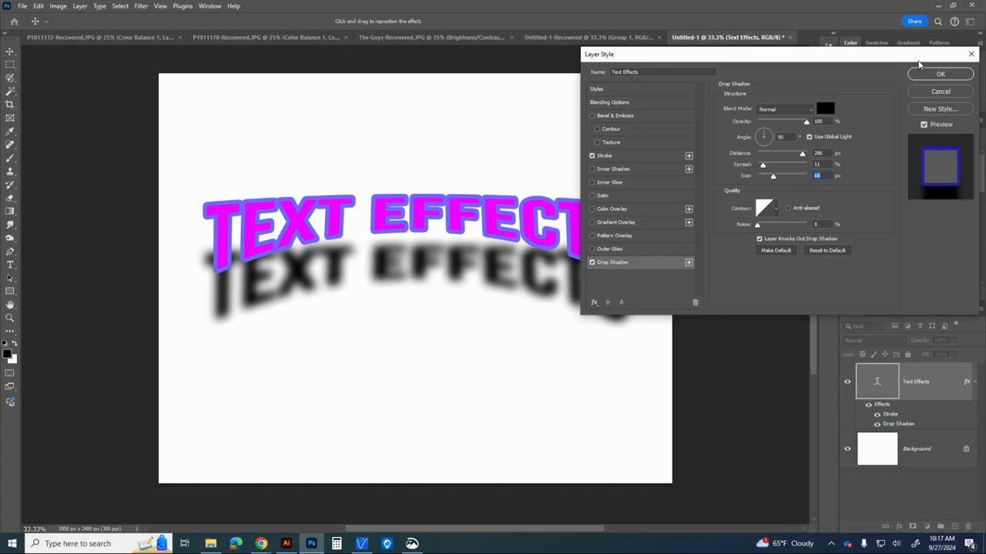
pyautogui.click(921, 78)
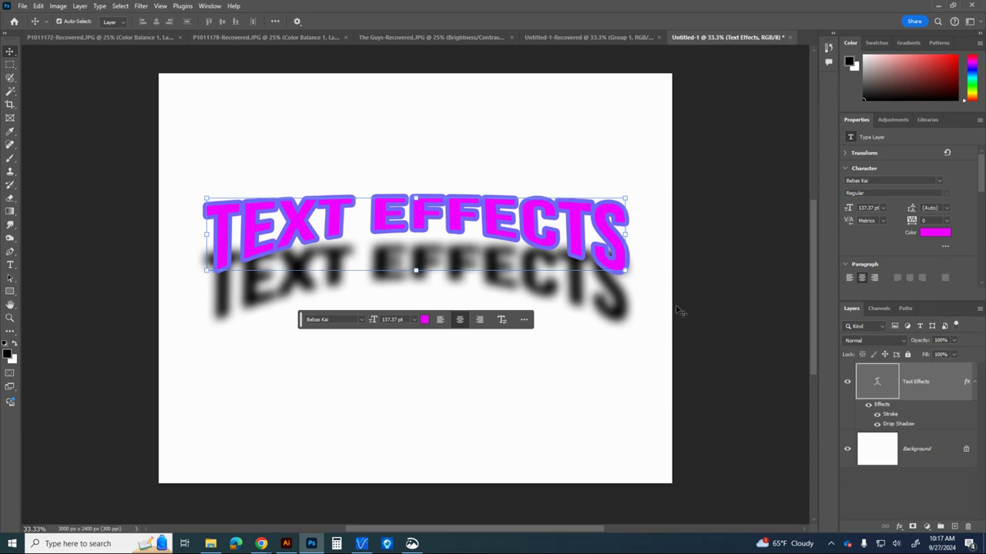
# Try a Pattern Overlay on the heading, turn it off again and close the layer style settings
pyautogui.doubleClick(953, 382)
pyautogui.click(613, 236)
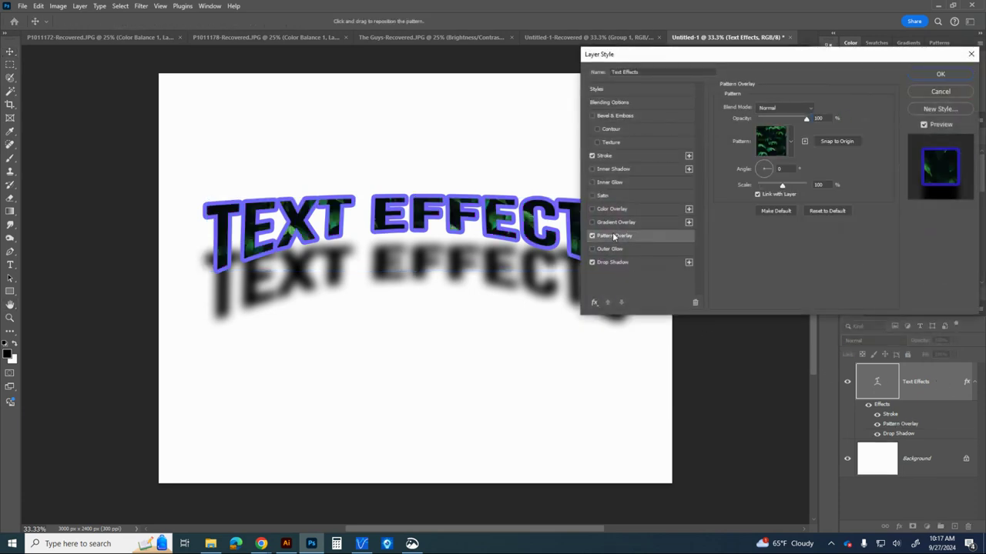
pyautogui.click(592, 236)
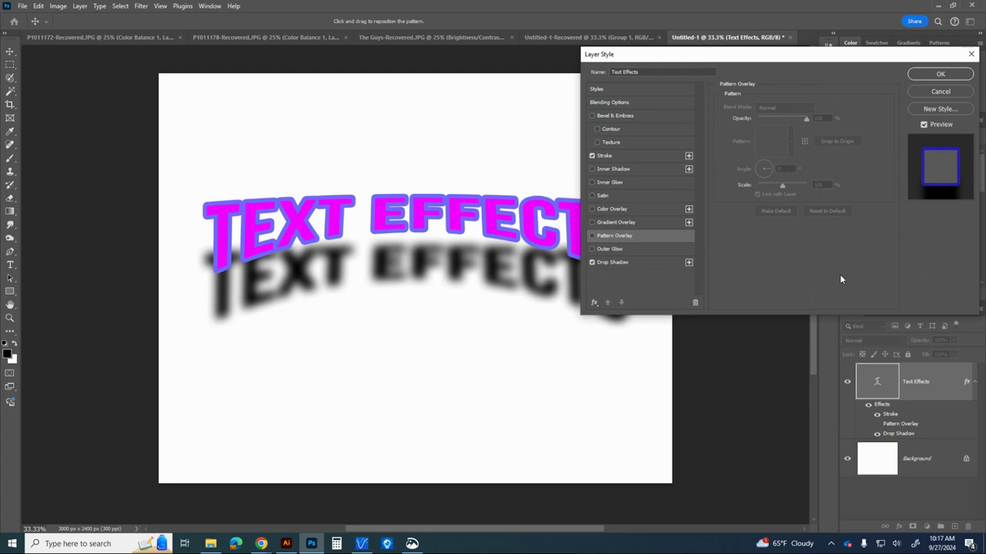
pyautogui.click(940, 73)
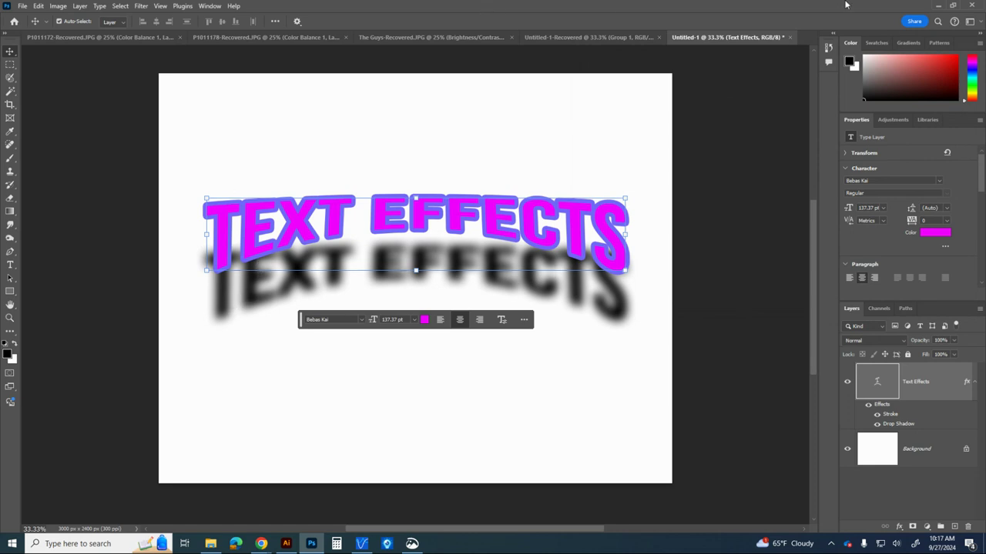
# Minimize Photoshop and the VersaWorks window to bring Illustrator's Goose Day Logo.eps artwork into view
pyautogui.click(937, 8)
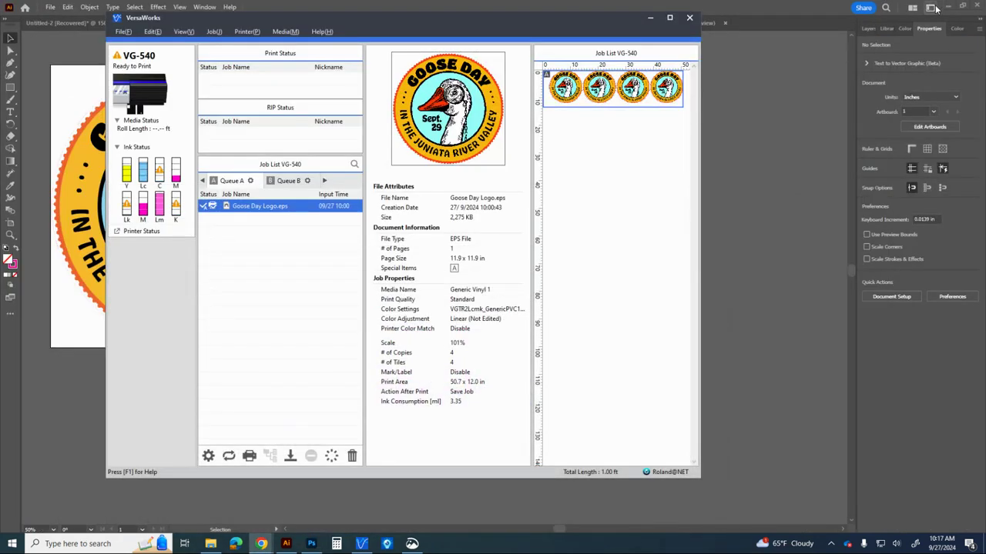
pyautogui.click(650, 18)
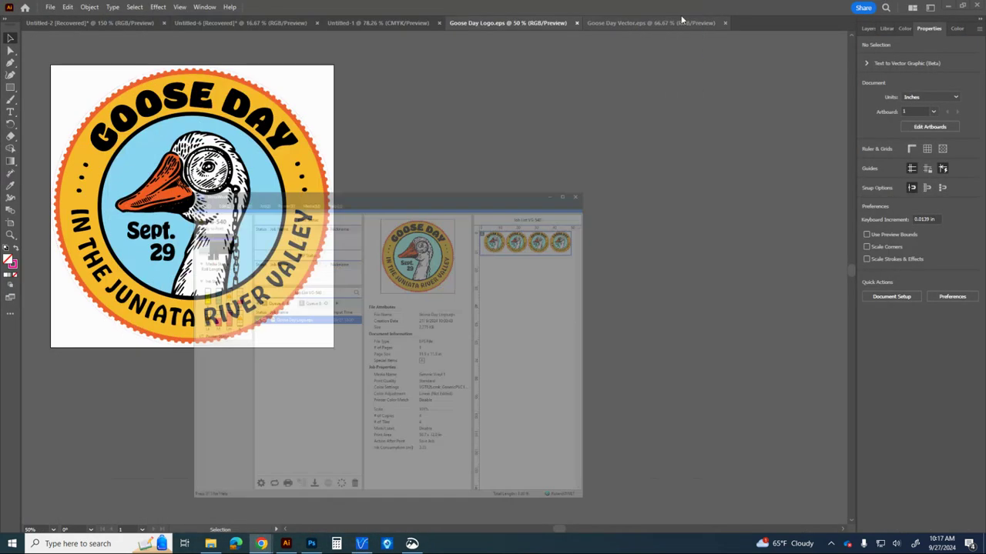
# Minimize Illustrator, switch to Chrome and search Google for "photoshop text effects"
pyautogui.click(943, 10)
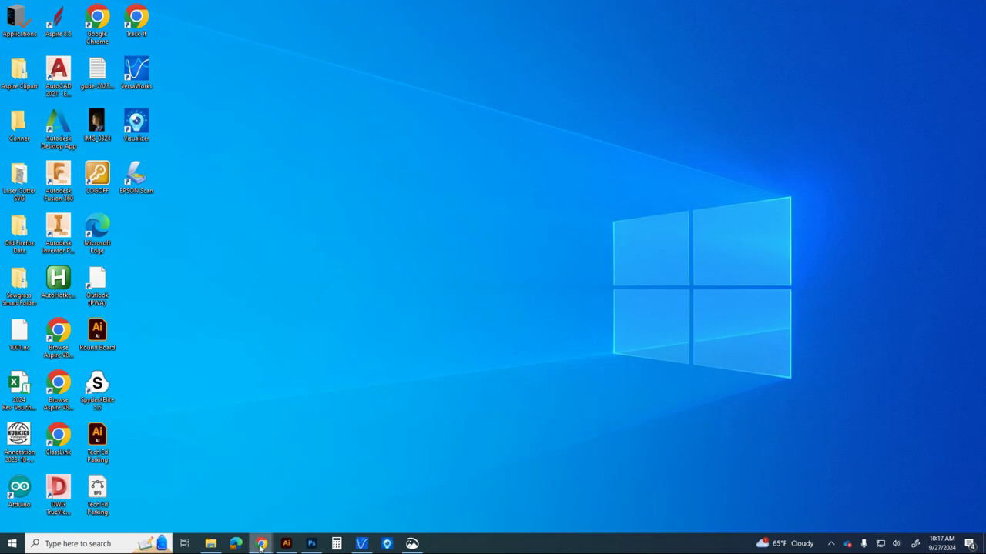
pyautogui.moveTo(262, 544)
pyautogui.moveTo(985, 8); pyautogui.dragTo(754, 3)
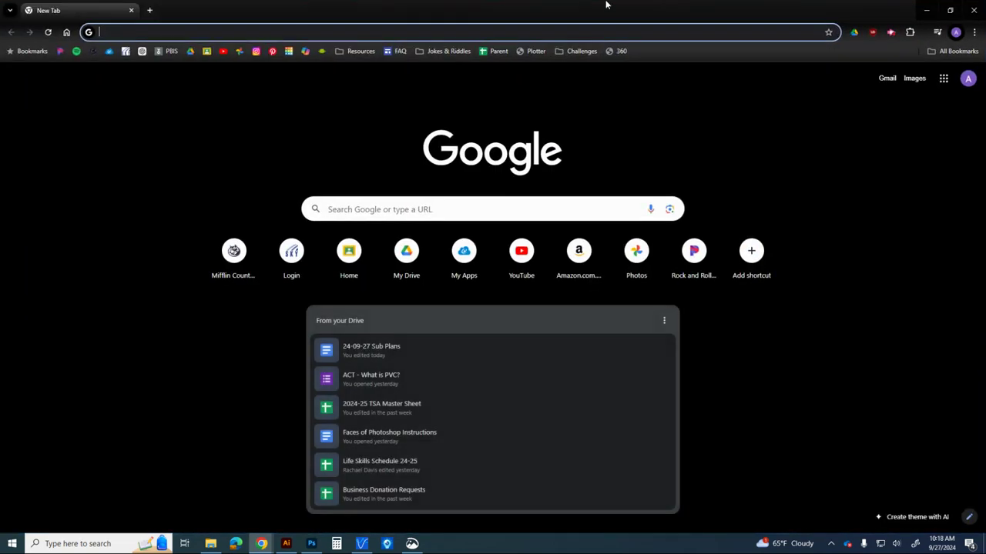
pyautogui.click(500, 32)
pyautogui.write('photo')
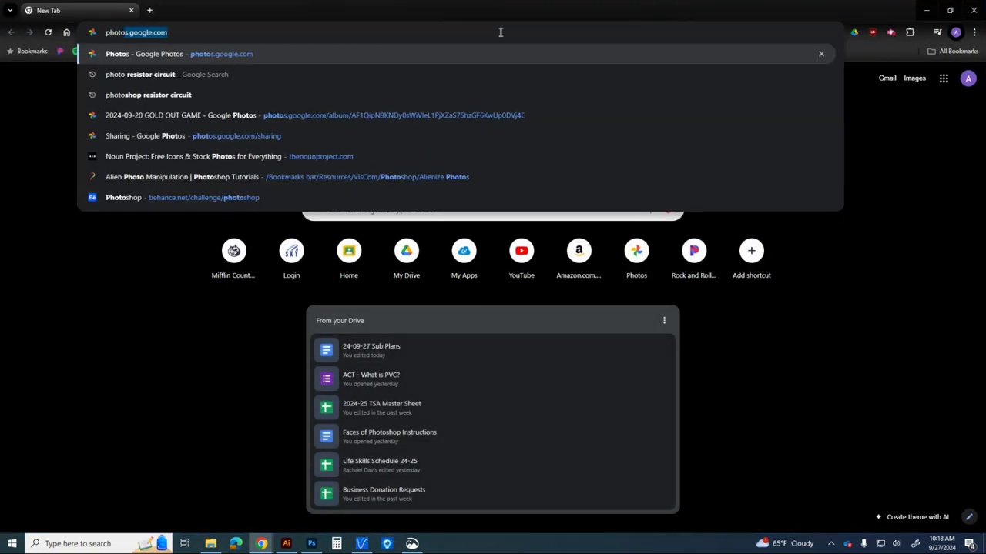
pyautogui.write('shop text effects')
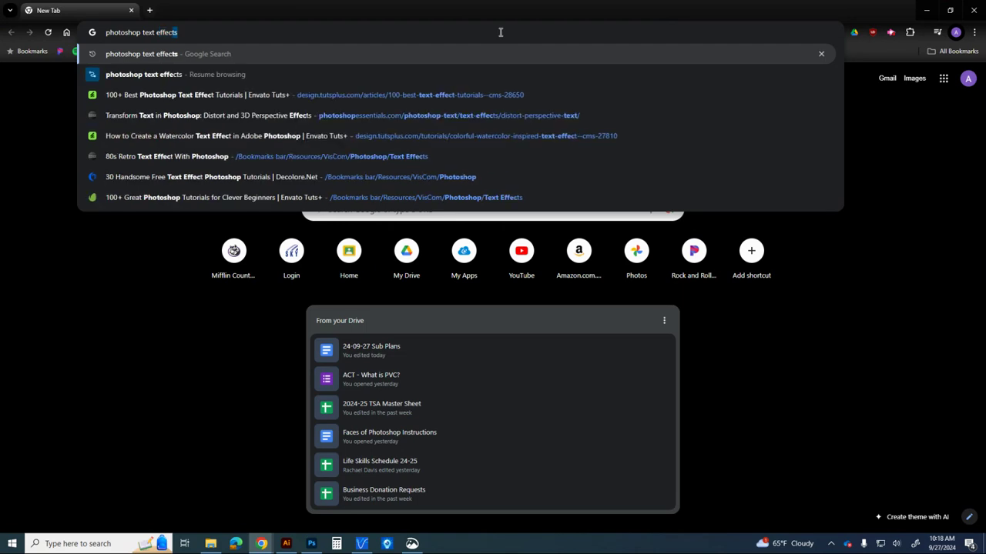
pyautogui.press('Return')
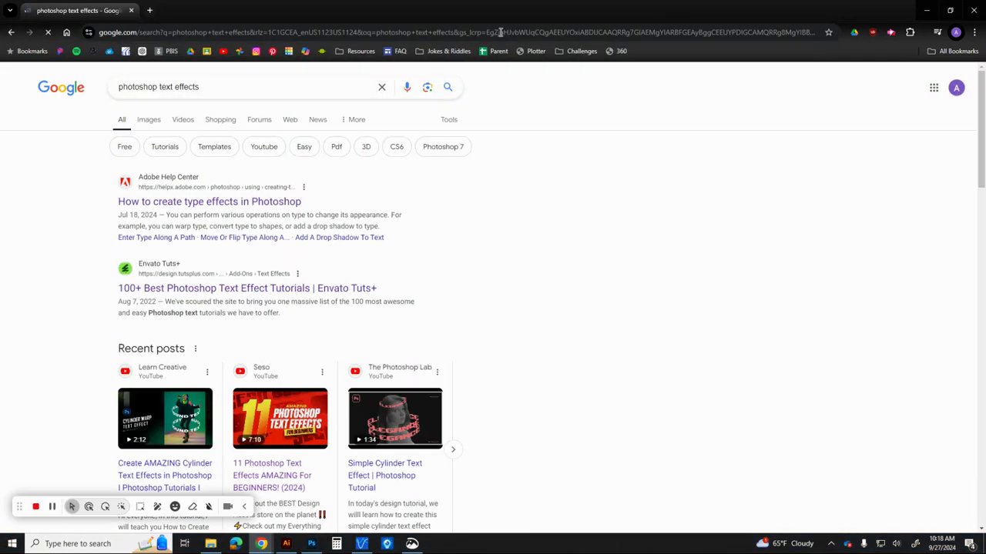
# Open the Envato Tuts+ result "100+ Best Photoshop Text Effect Tutorials" in a new tab and look through its tutorial list
pyautogui.scroll(-5, 616, 247)
pyautogui.scroll(-10, 612, 245)
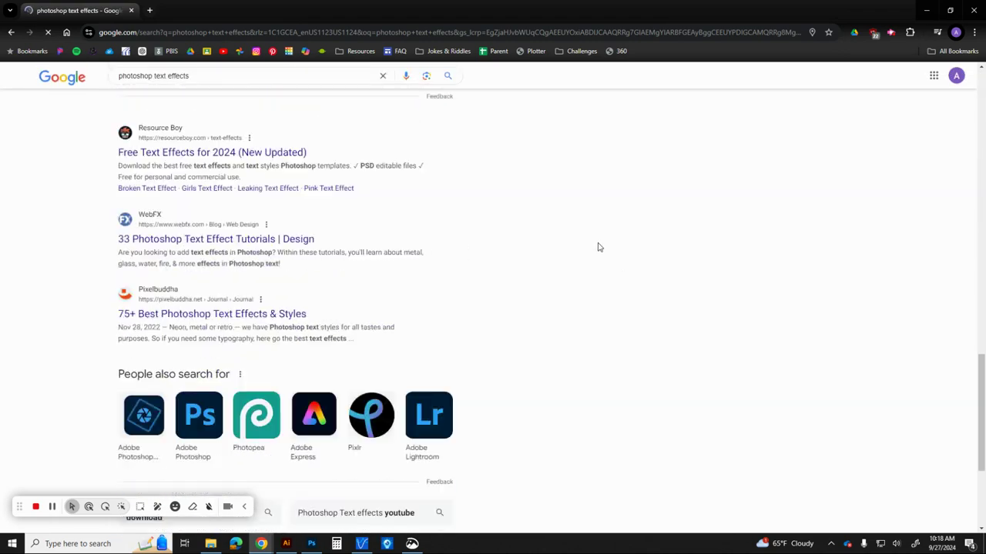
pyautogui.scroll(15, 581, 242)
pyautogui.scroll(1, 575, 240)
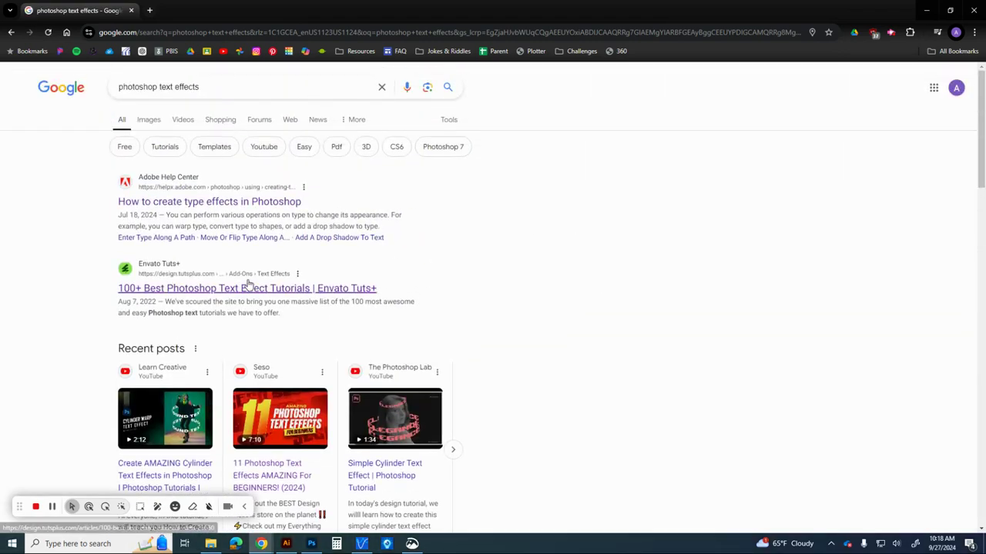
pyautogui.middleClick(228, 299)
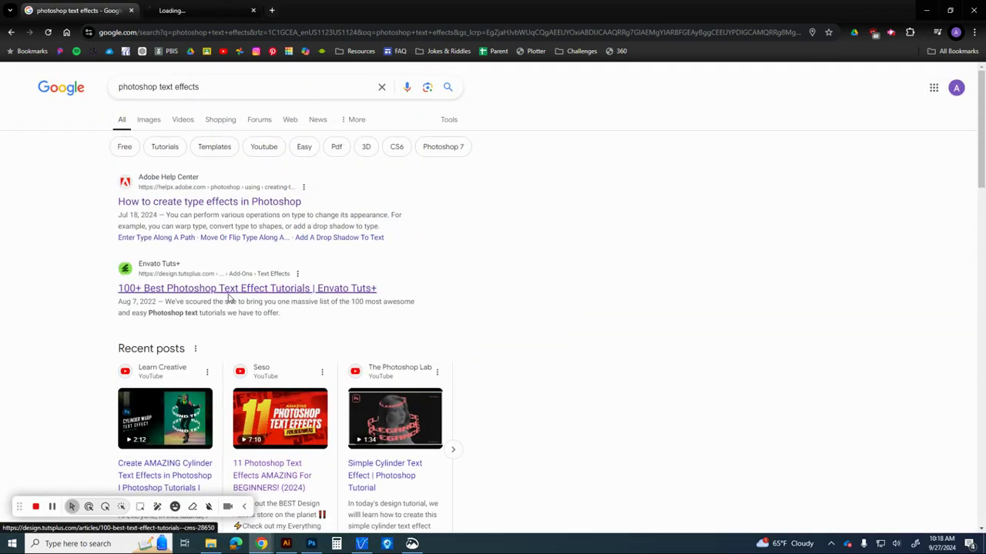
pyautogui.click(205, 10)
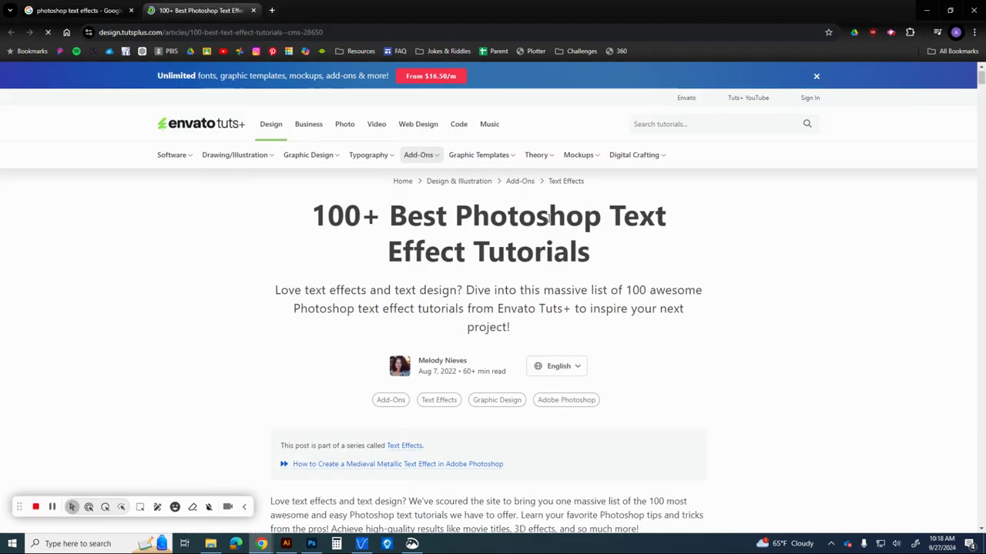
pyautogui.scroll(-10, 338, 226)
pyautogui.scroll(-20, 254, 238)
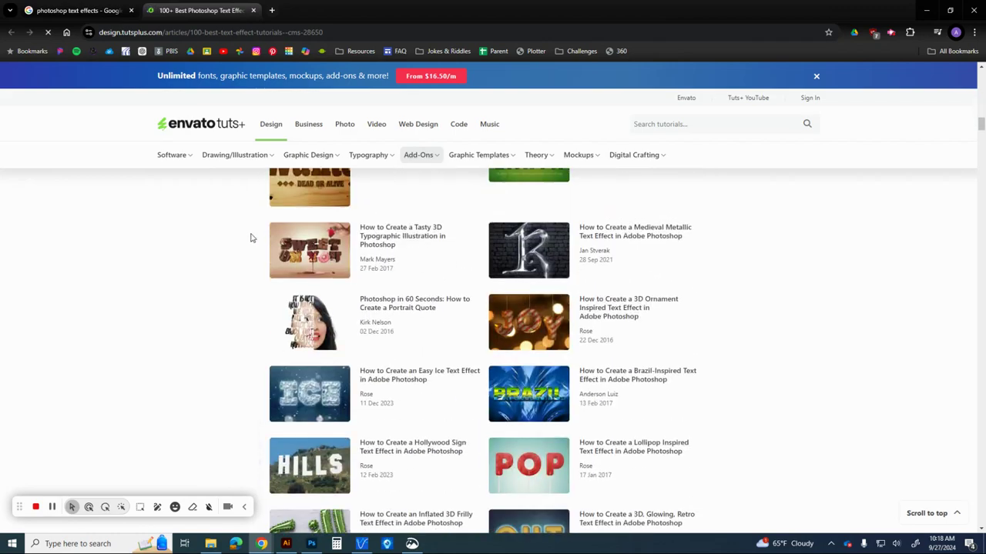
pyautogui.scroll(-10, 248, 239)
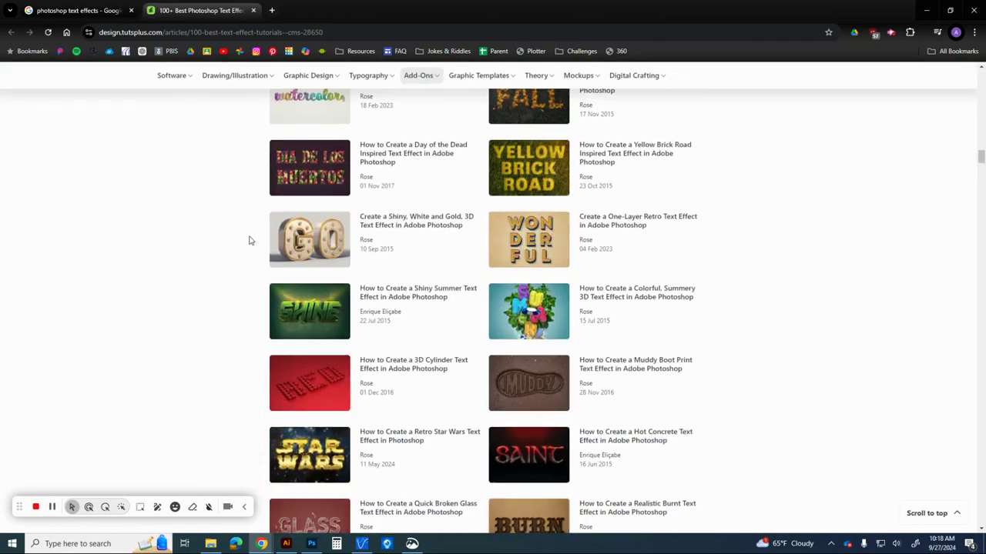
# Open YouTube in a new tab and search for "photoshop text effects neon"
pyautogui.middleClick(224, 51)
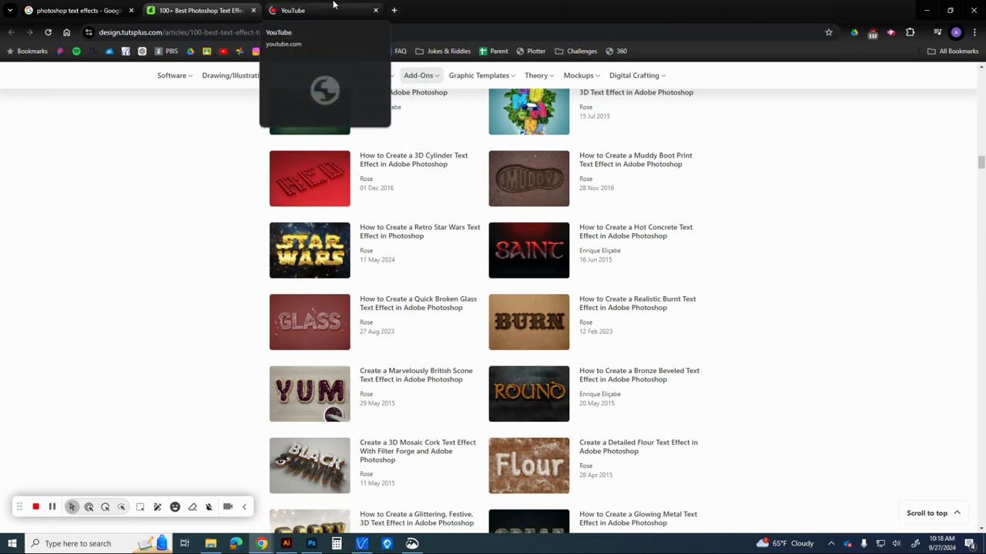
pyautogui.click(333, 8)
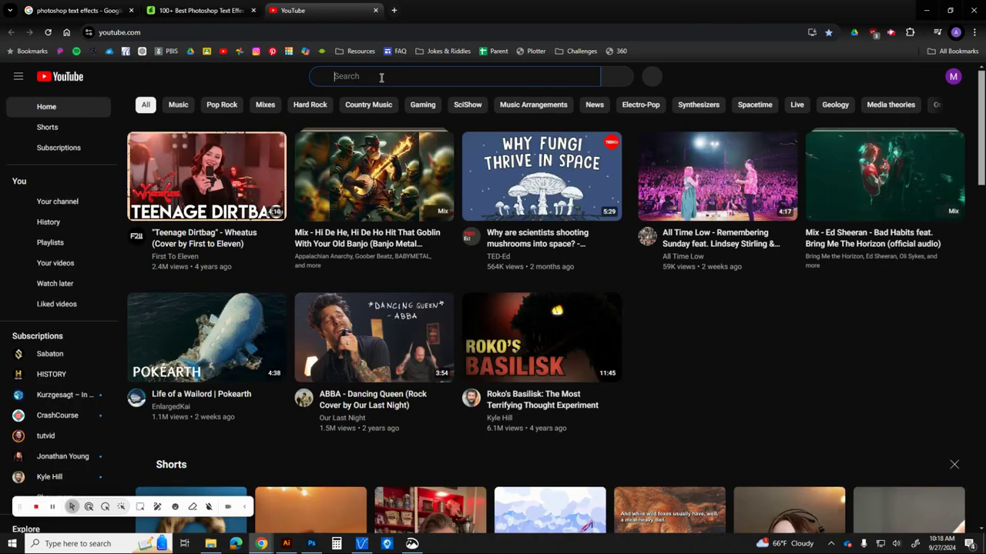
pyautogui.click(380, 77)
pyautogui.write('ph')
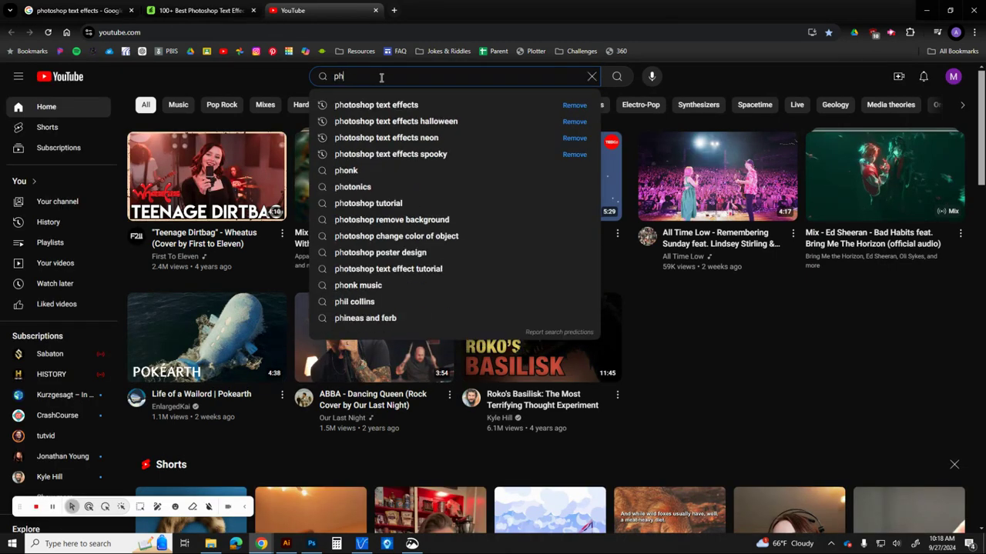
pyautogui.write('otoshop text effects')
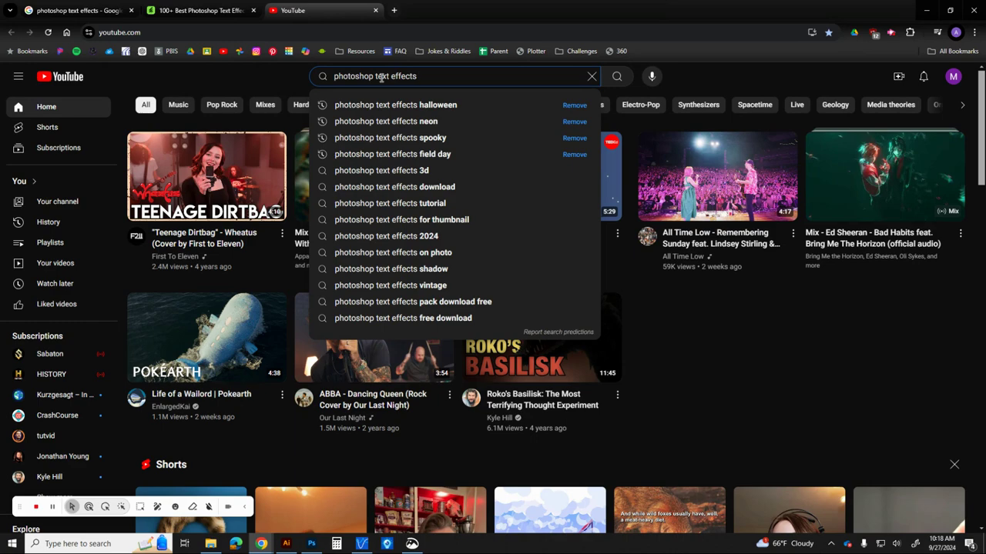
pyautogui.press('Down')
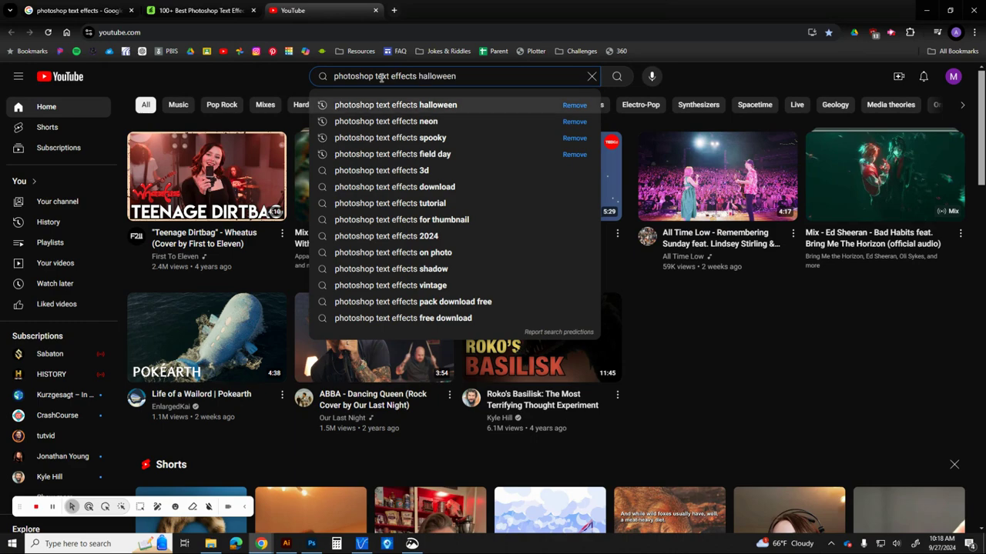
pyautogui.press('Down')
pyautogui.press('Return')
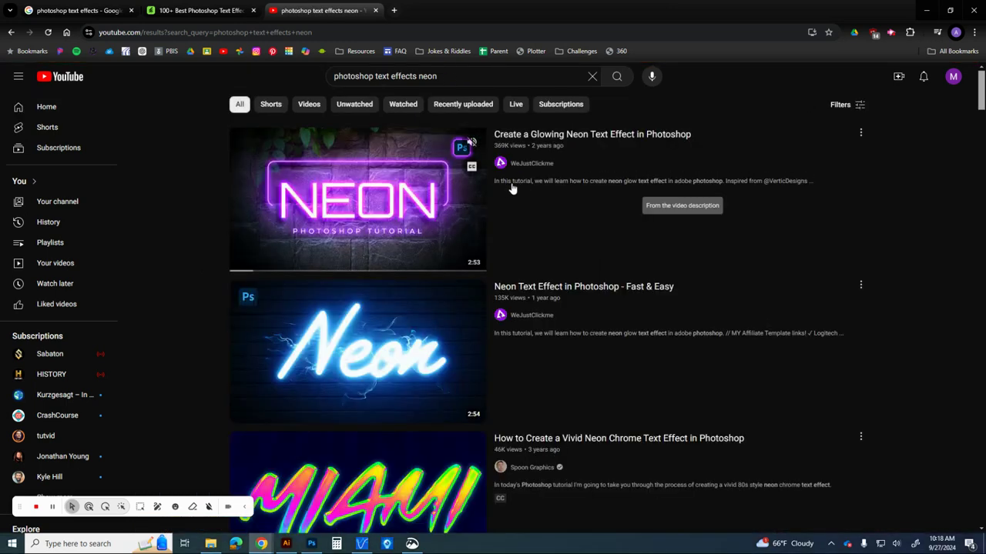
# Look through the neon text effect videos, minimize the browser and switch back to the Text Effects document in Photoshop
pyautogui.scroll(-2, 981, 111)
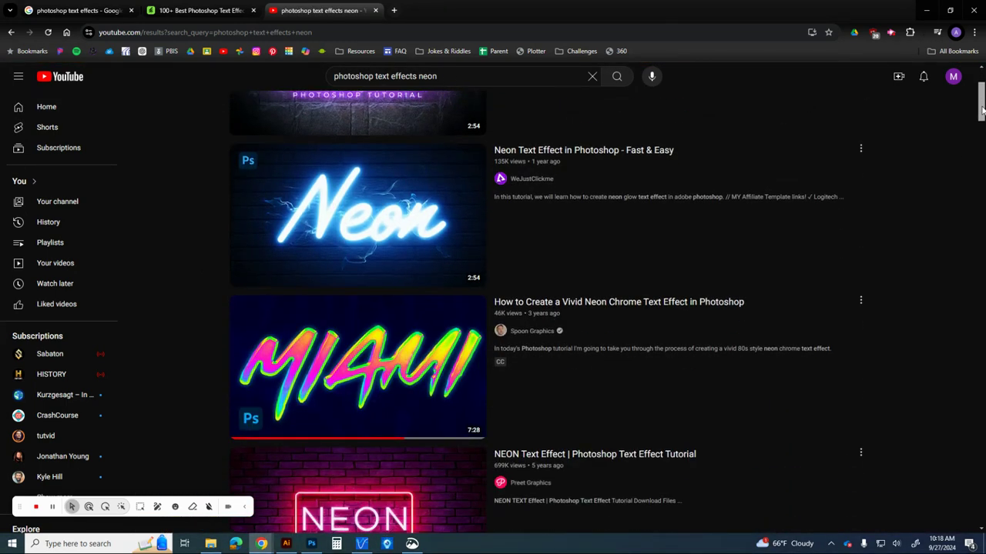
pyautogui.scroll(3, 981, 112)
pyautogui.scroll(-12, 981, 111)
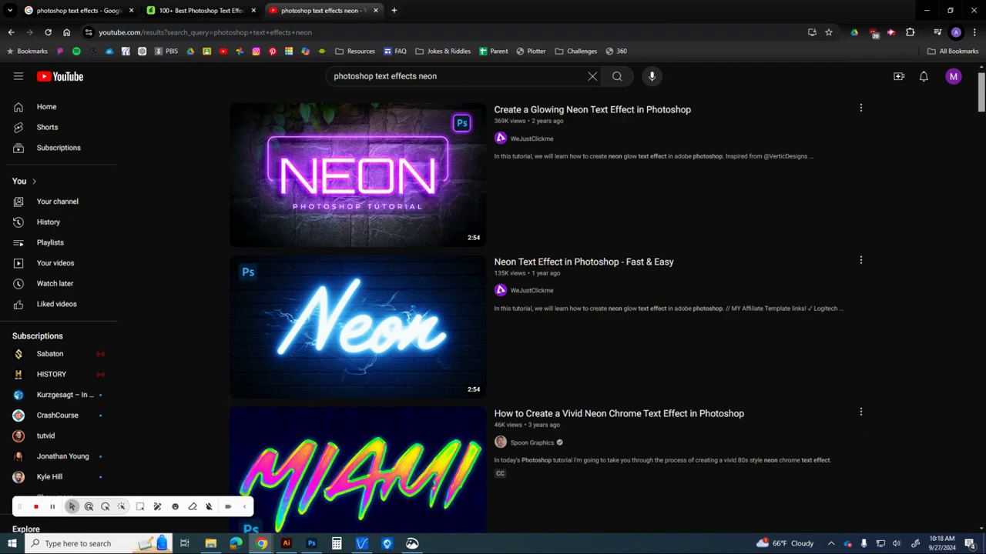
pyautogui.scroll(-8, 981, 111)
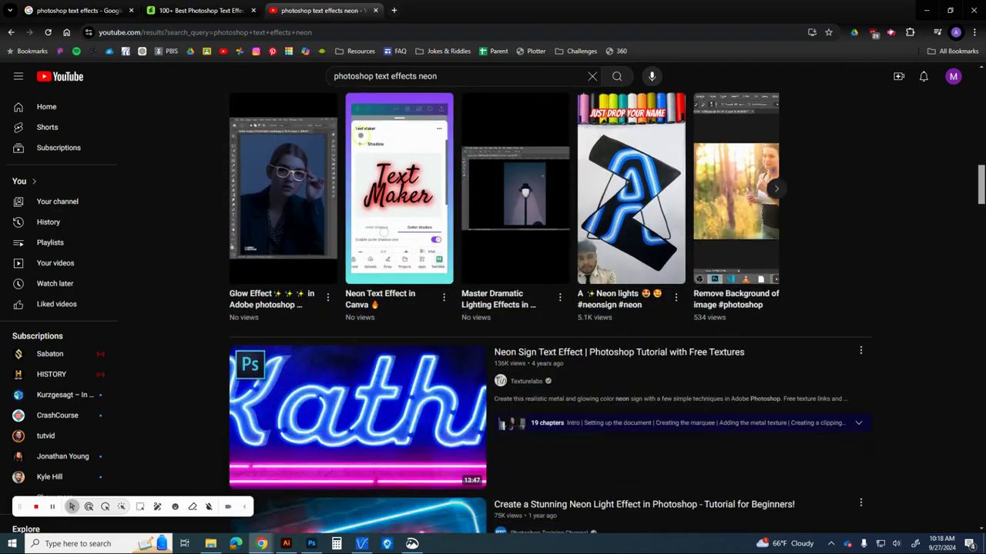
pyautogui.scroll(15, 981, 112)
pyautogui.scroll(3, 914, 184)
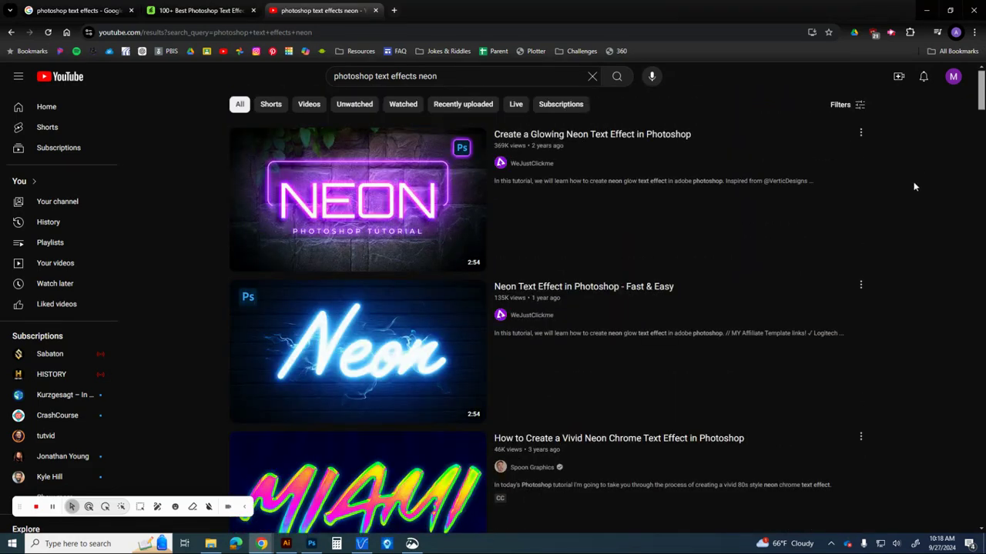
pyautogui.click(927, 10)
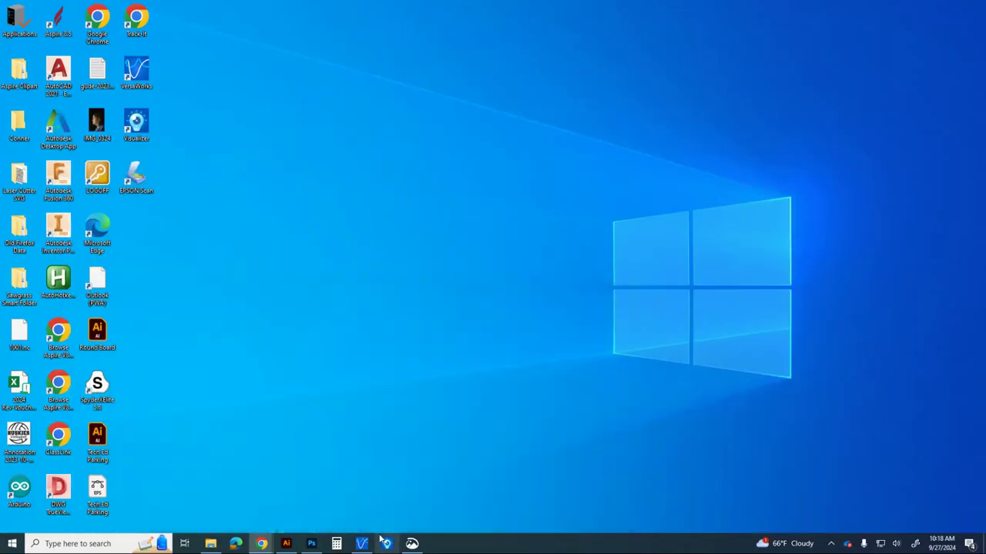
pyautogui.click(311, 544)
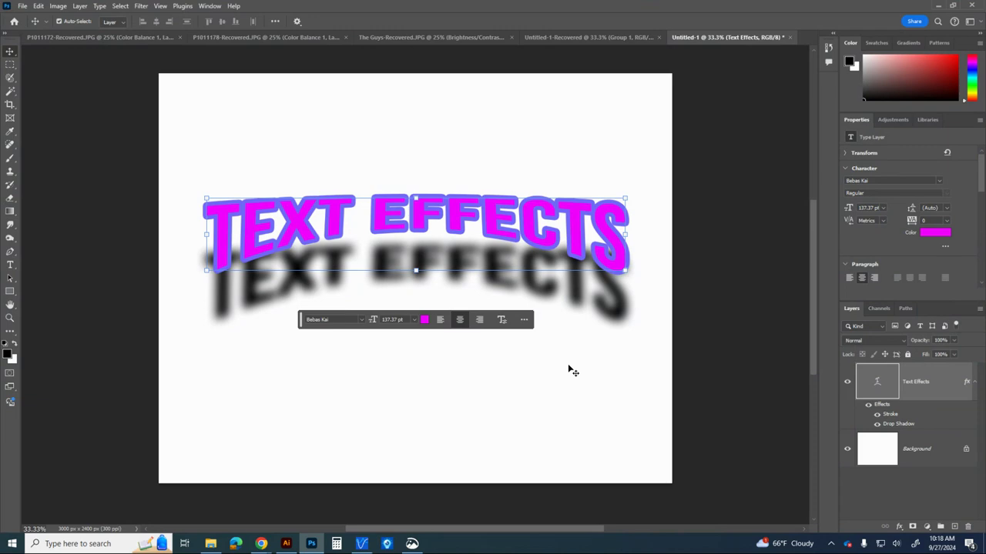